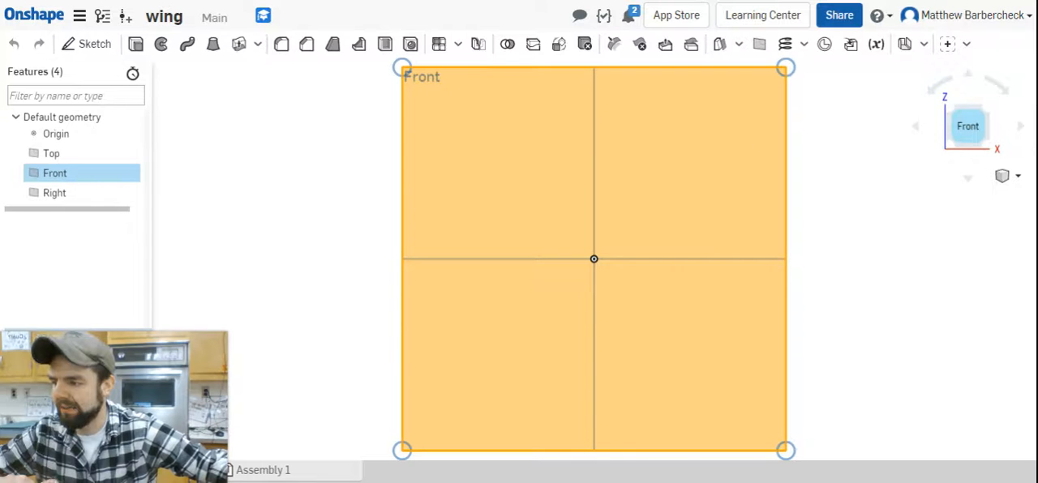
click(63, 195)
drag(932, 146, 962, 135)
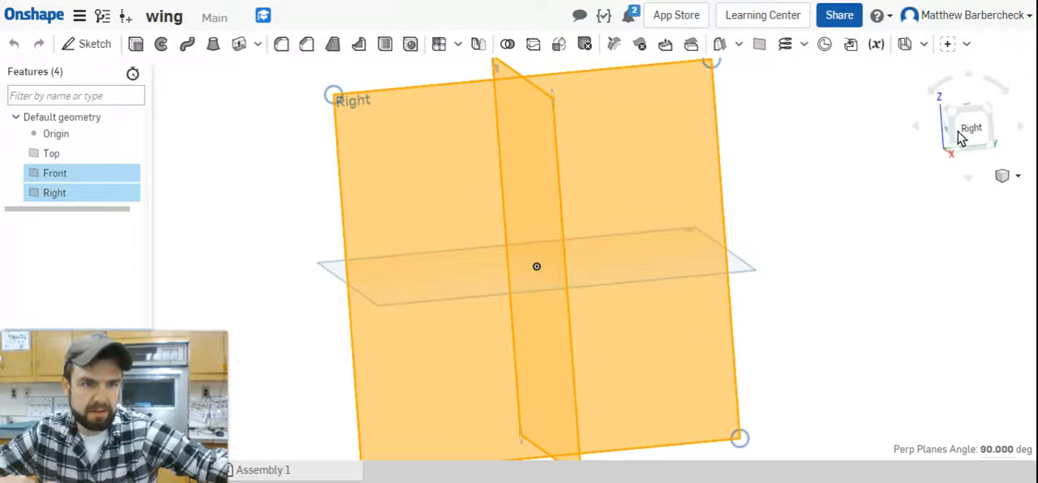
click(970, 129)
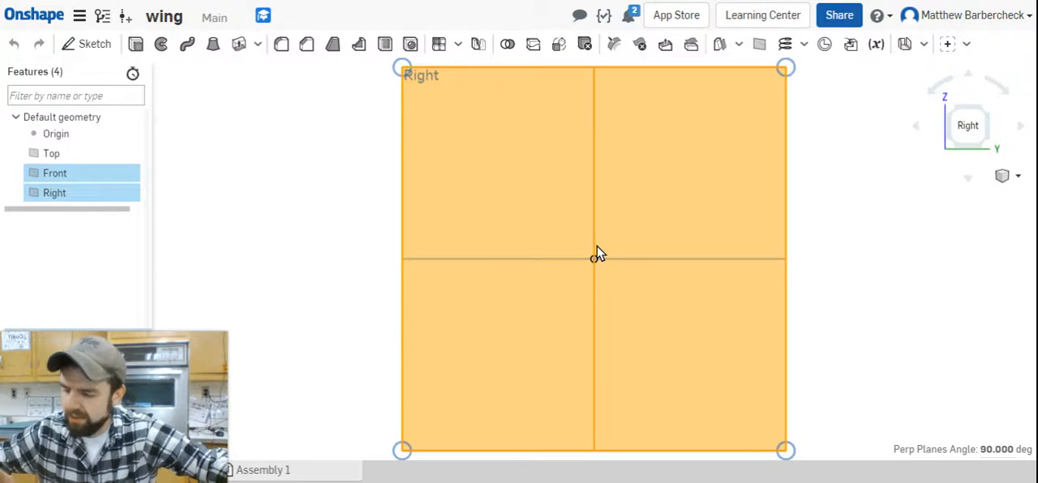
key(shift+s)
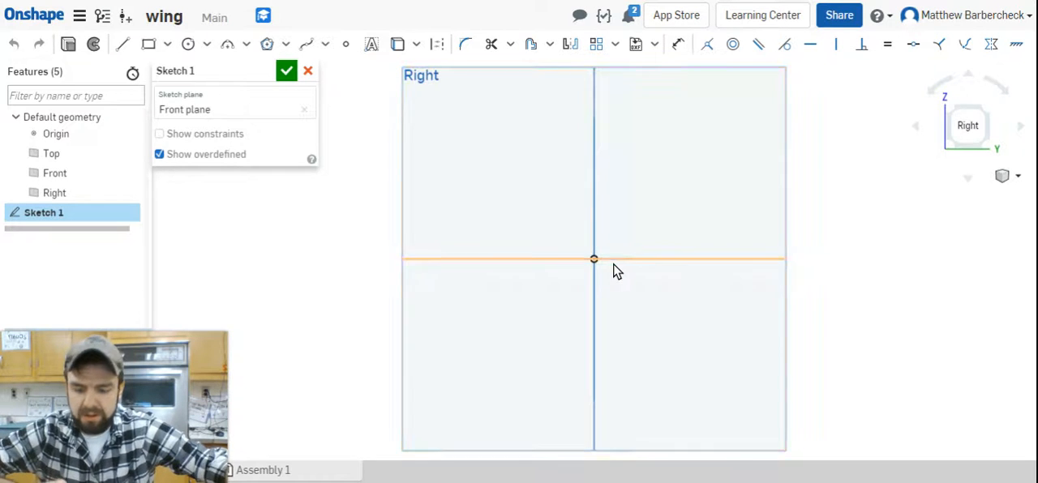
key(l)
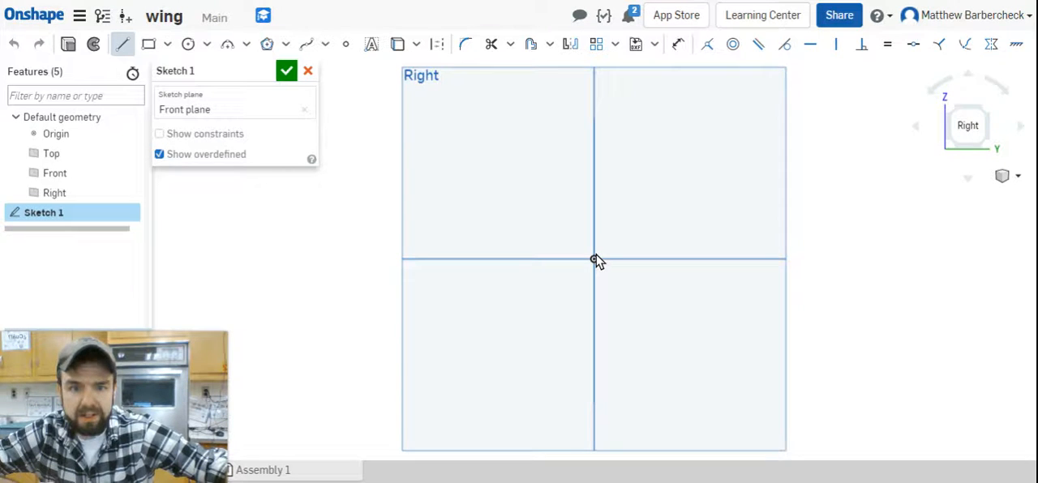
scroll(594, 263, up, 5)
scroll(595, 263, down, 6)
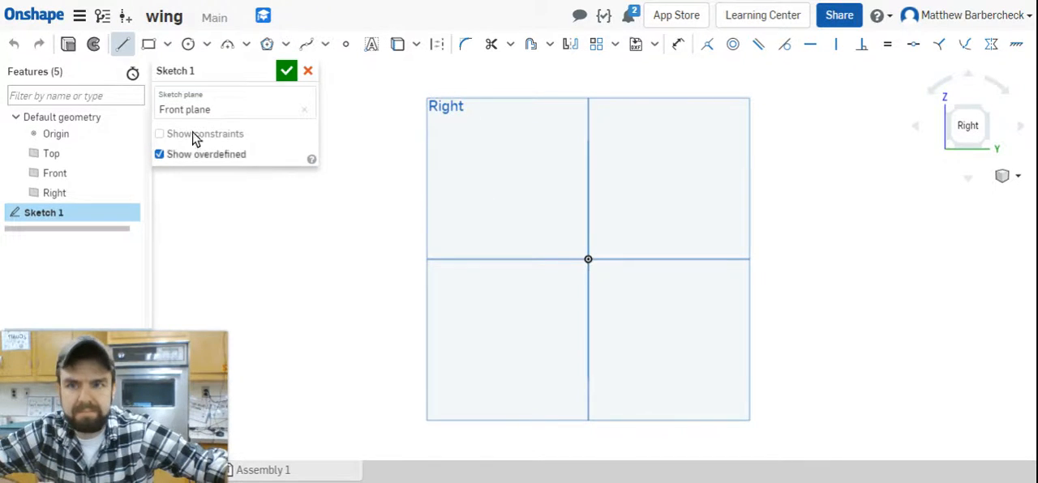
click(126, 44)
click(126, 45)
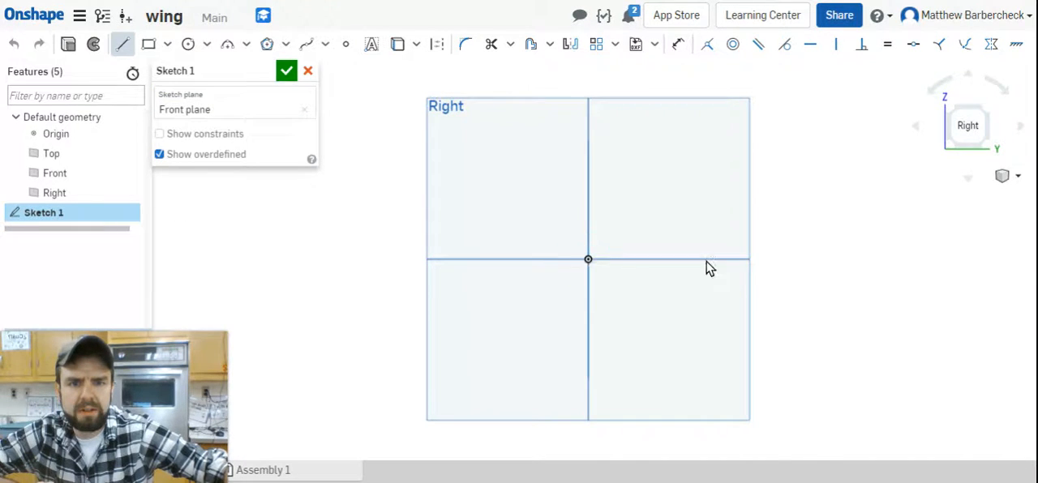
click(792, 254)
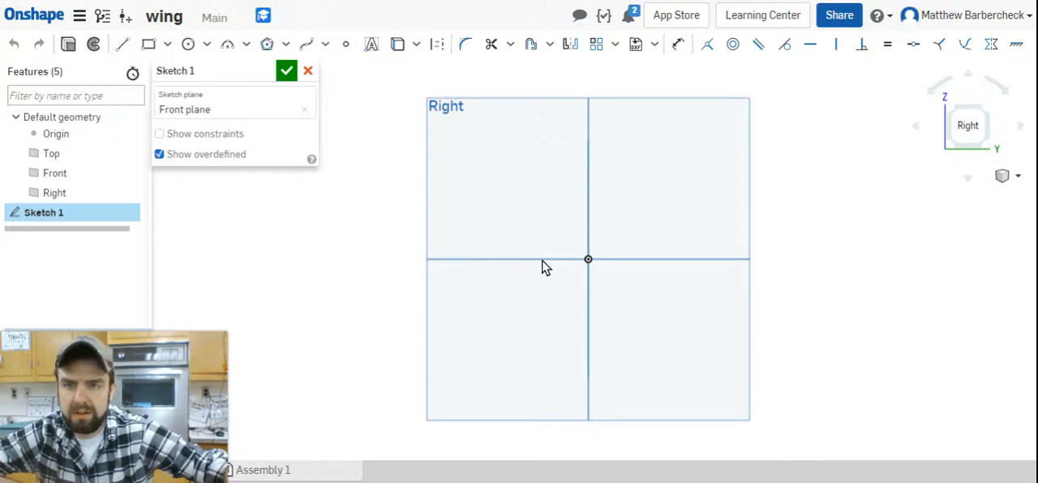
click(147, 44)
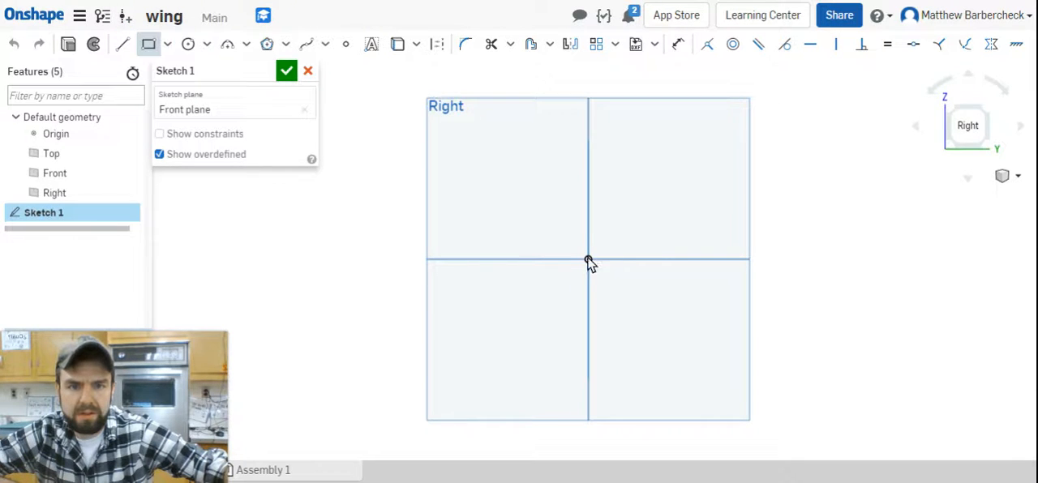
click(588, 257)
right_drag(690, 206, 641, 239)
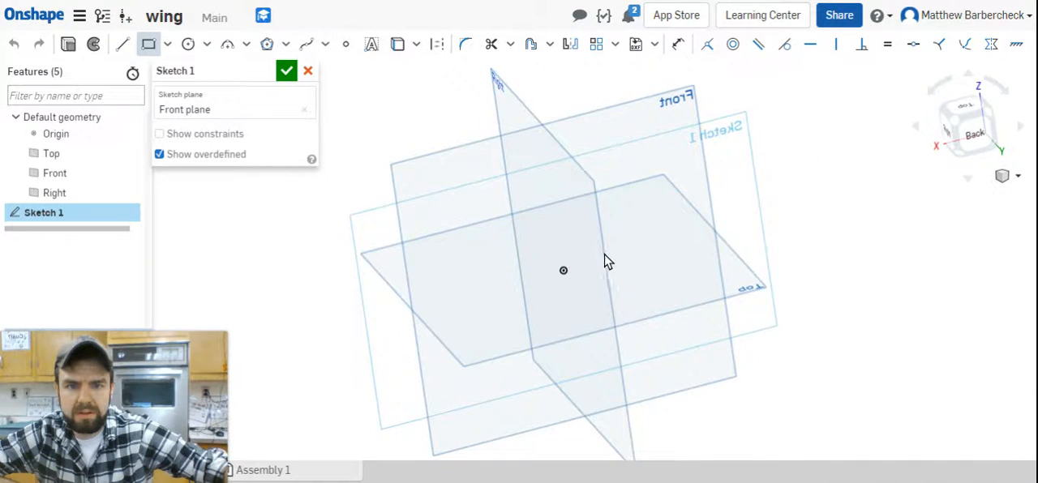
click(564, 267)
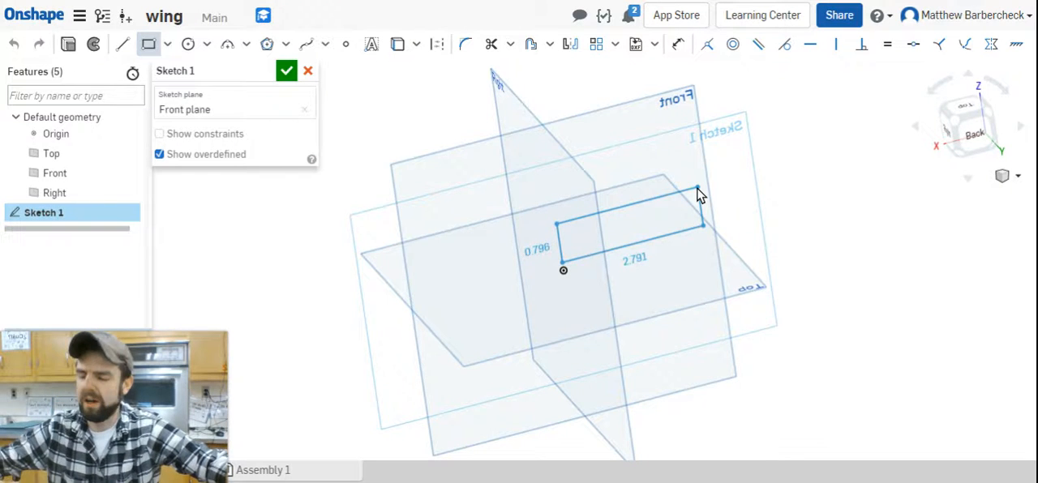
key(Escape)
right_drag(811, 200, 836, 180)
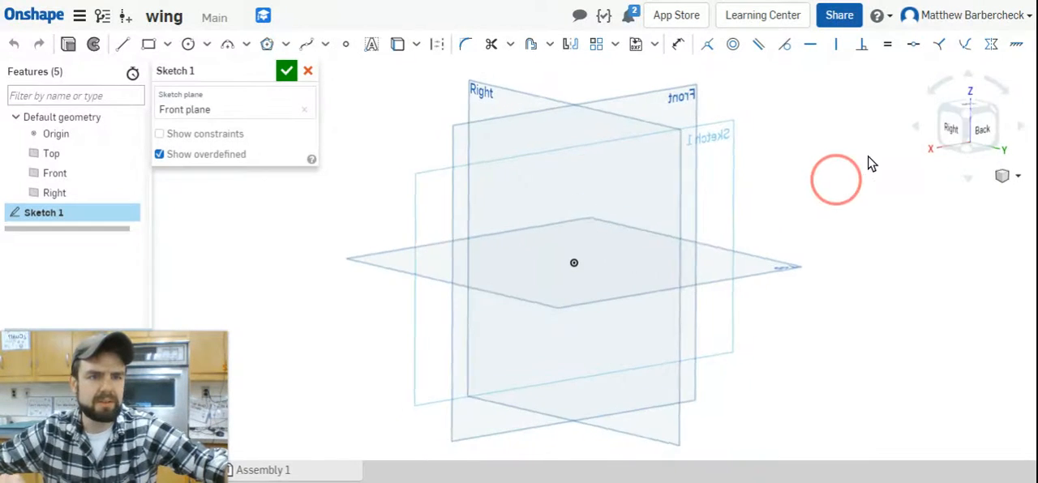
click(959, 130)
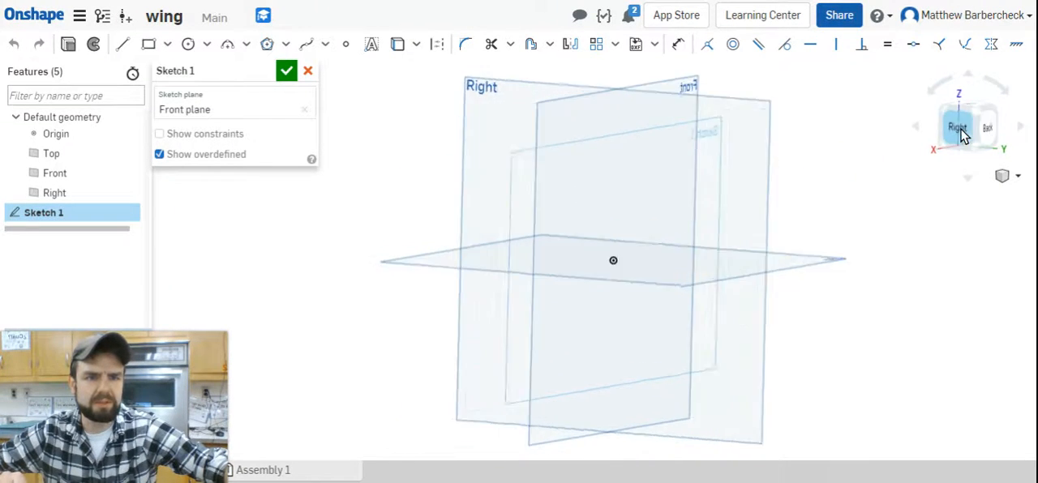
click(122, 43)
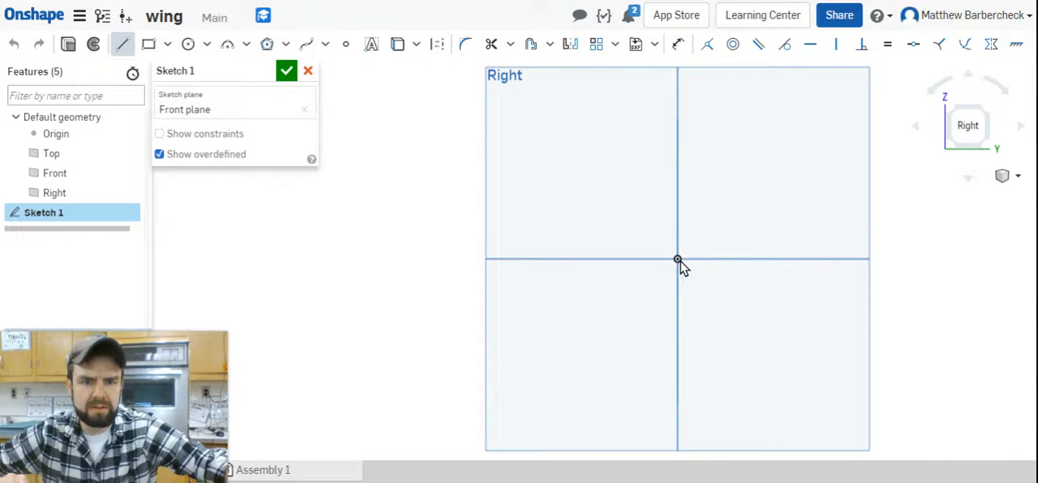
mouse_move(680, 264)
right_down()
mouse_move(649, 281)
mouse_move(685, 273)
right_up()
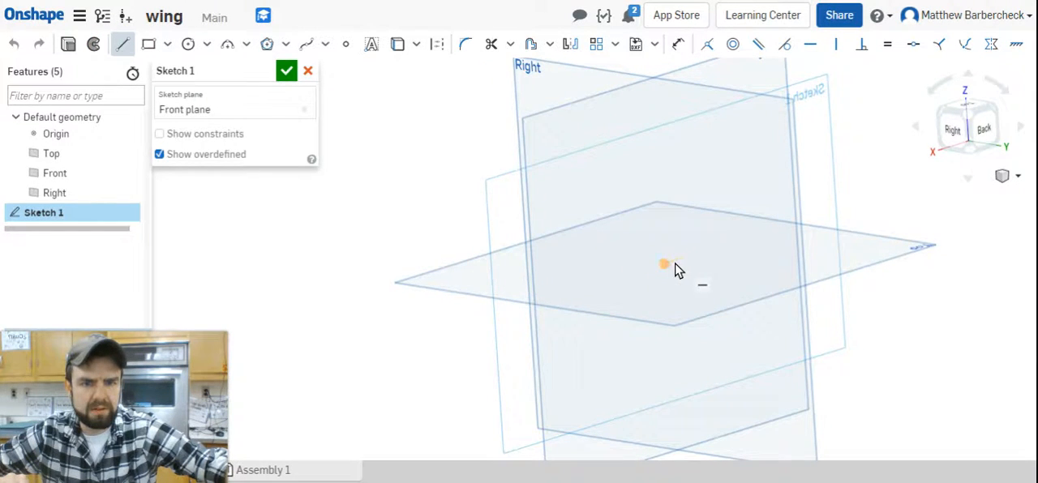
click(666, 264)
click(980, 341)
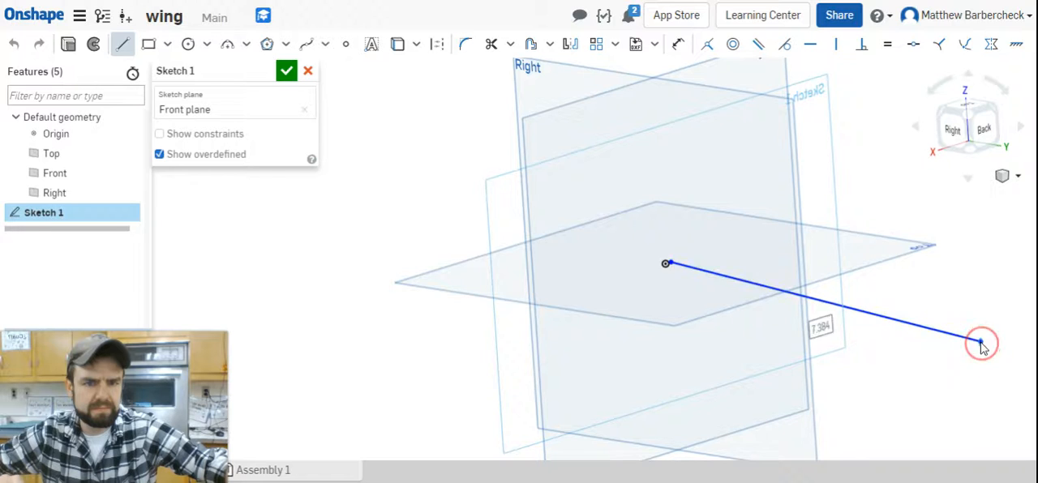
key(Escape)
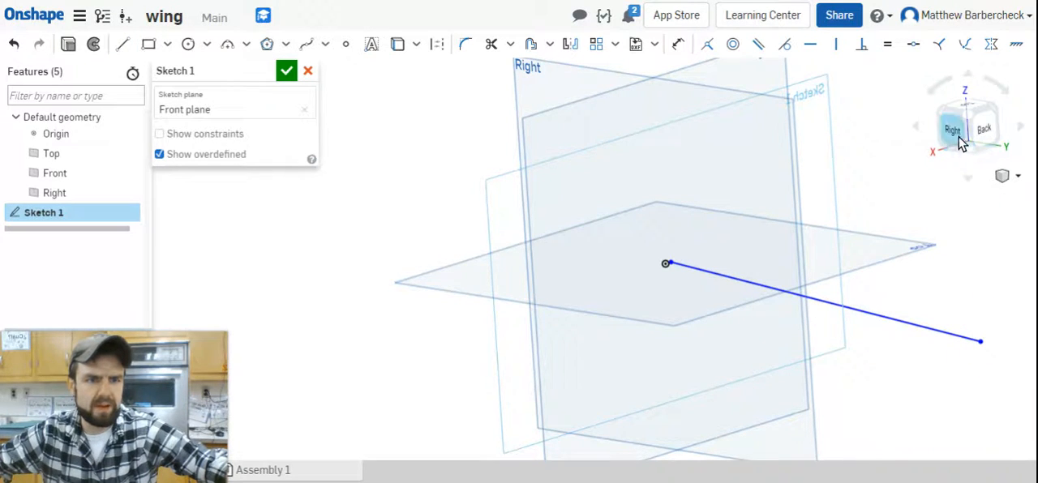
click(958, 136)
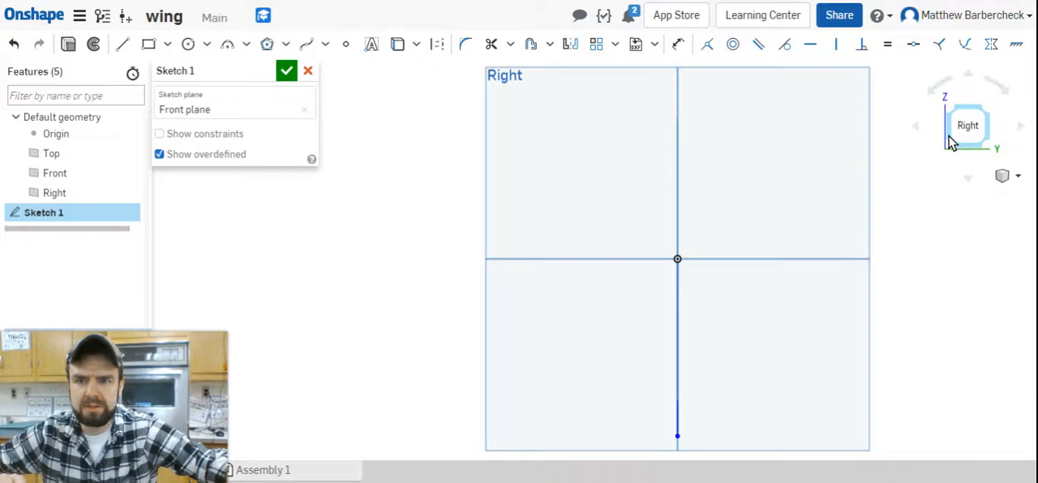
click(308, 73)
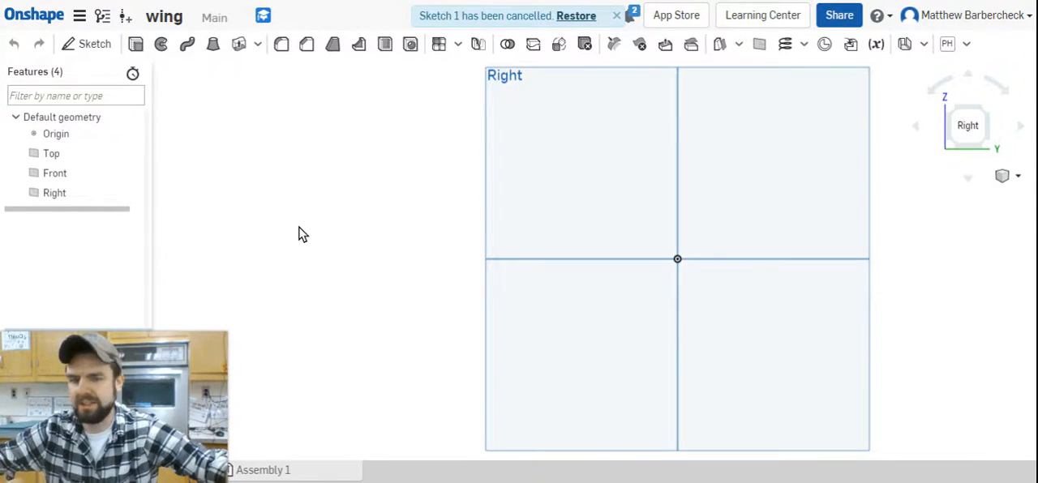
Start a sketch on the Right plane and draw a horizontal line about 4.5 long from the origin toward positive Y.
key(shift+s)
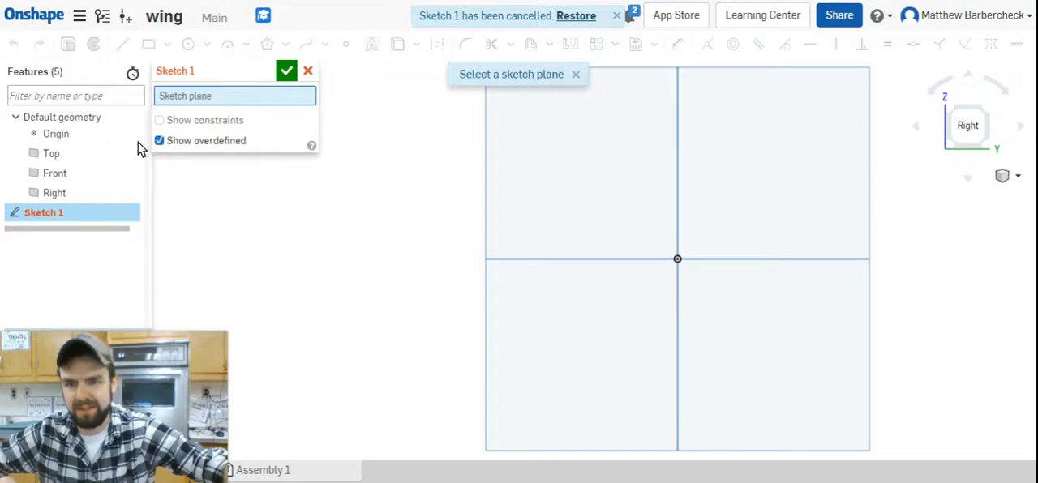
click(106, 193)
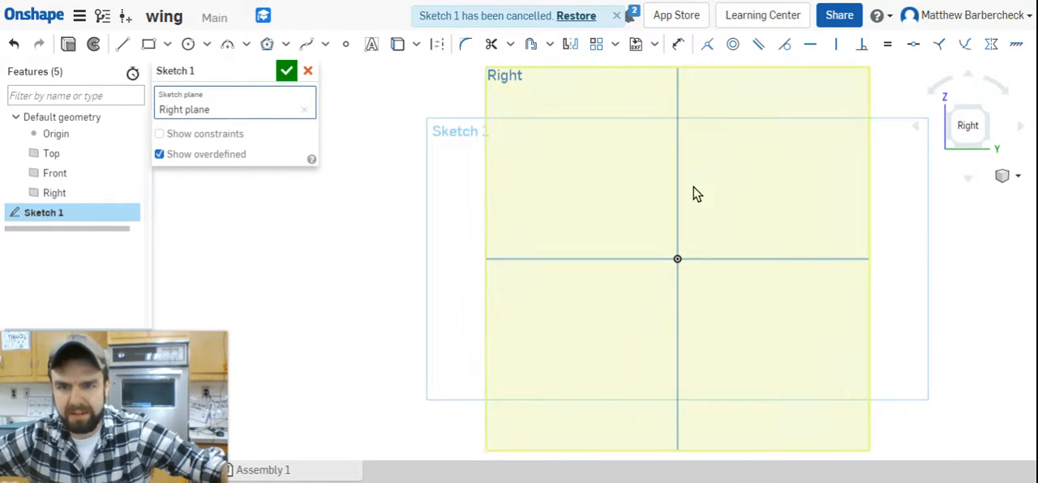
click(122, 44)
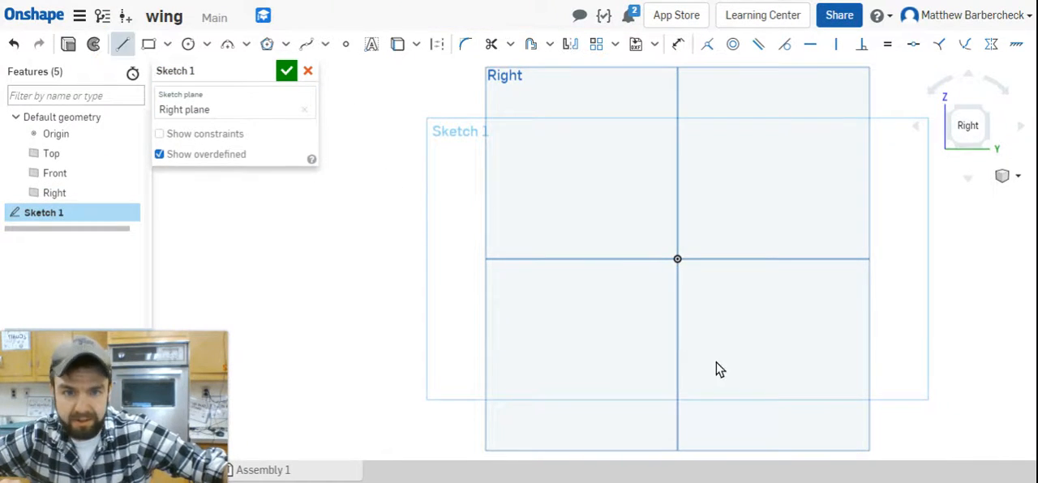
click(672, 262)
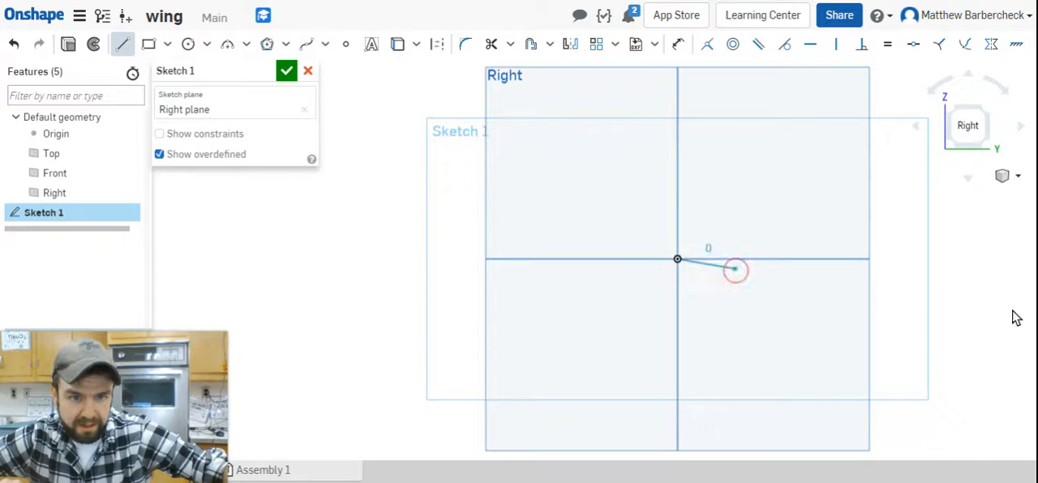
click(964, 260)
Dimension the horizontal line's length as 6, placing the dimension below it.
right_click(898, 287)
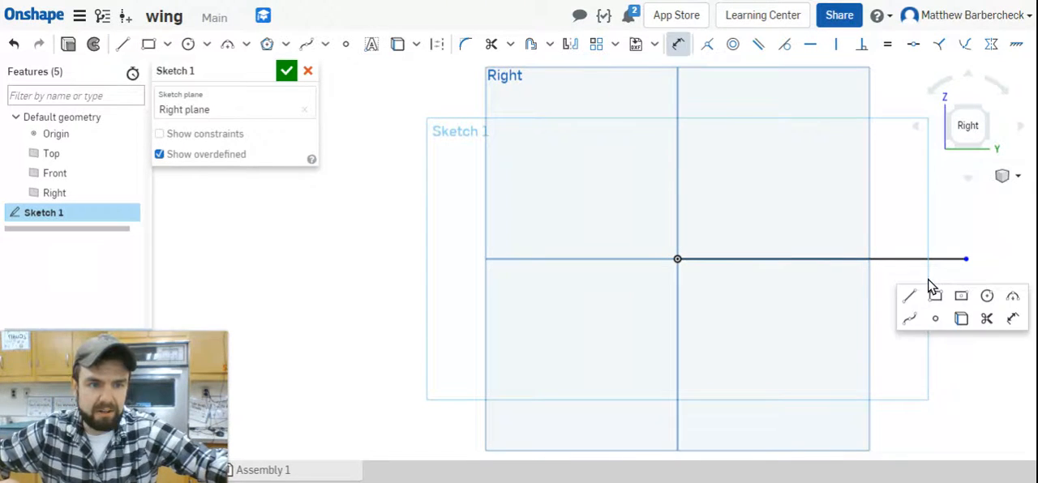
click(1012, 316)
click(757, 261)
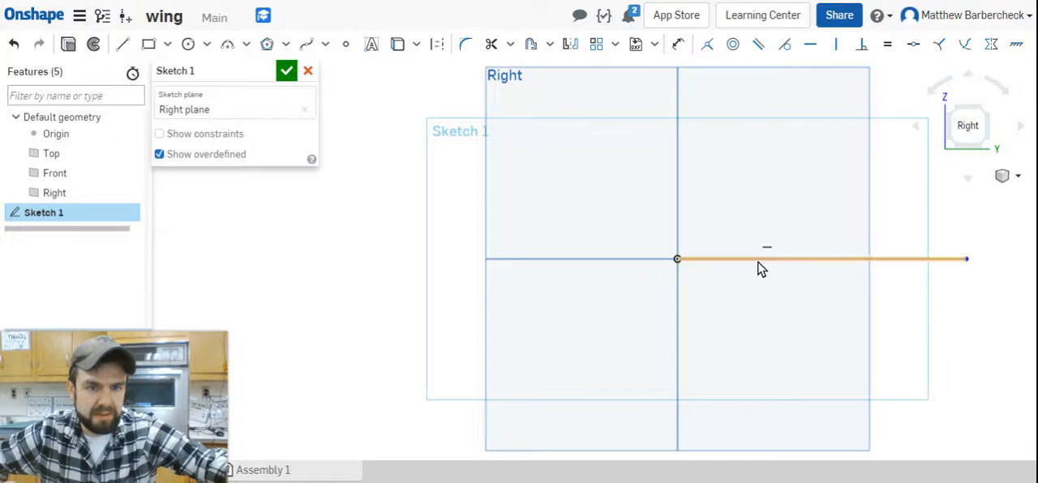
key(d)
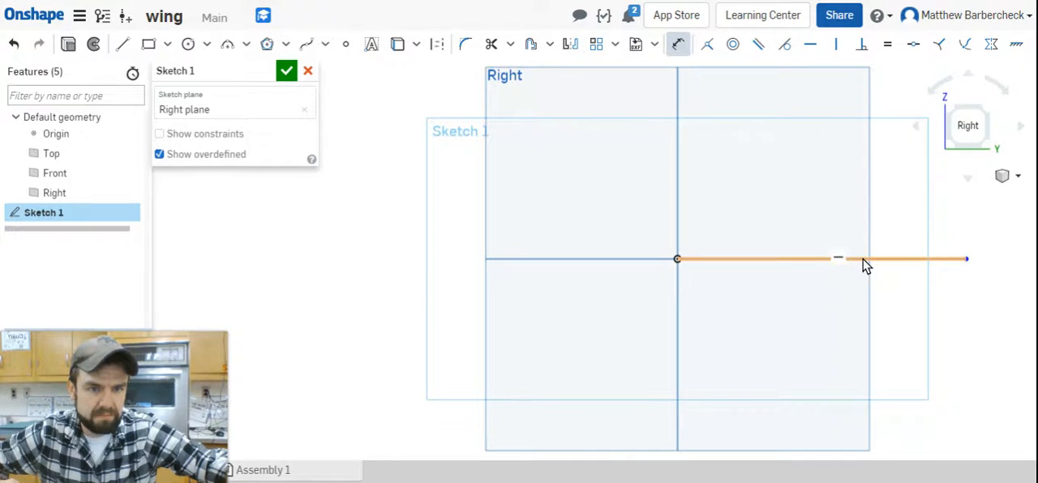
click(861, 260)
click(851, 328)
text(6)
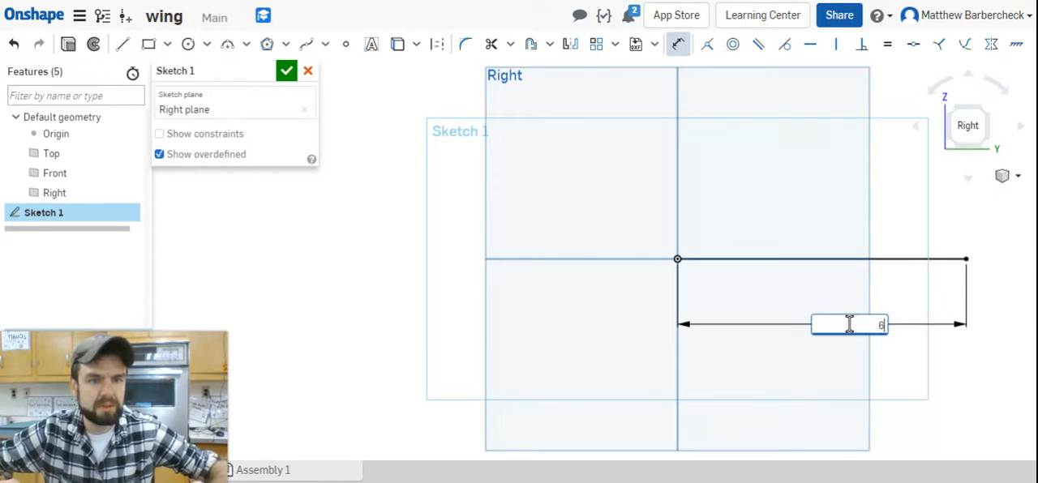
key(Return)
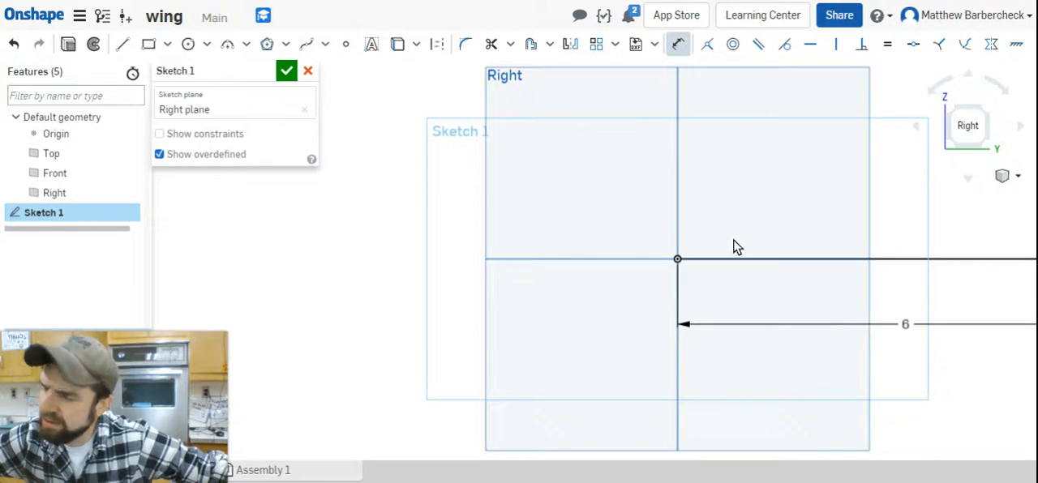
Draw a five-point spline from the origin around a blunt nose and over the line to its far end, and finish the sketch.
click(306, 45)
scroll(892, 263, down, 5)
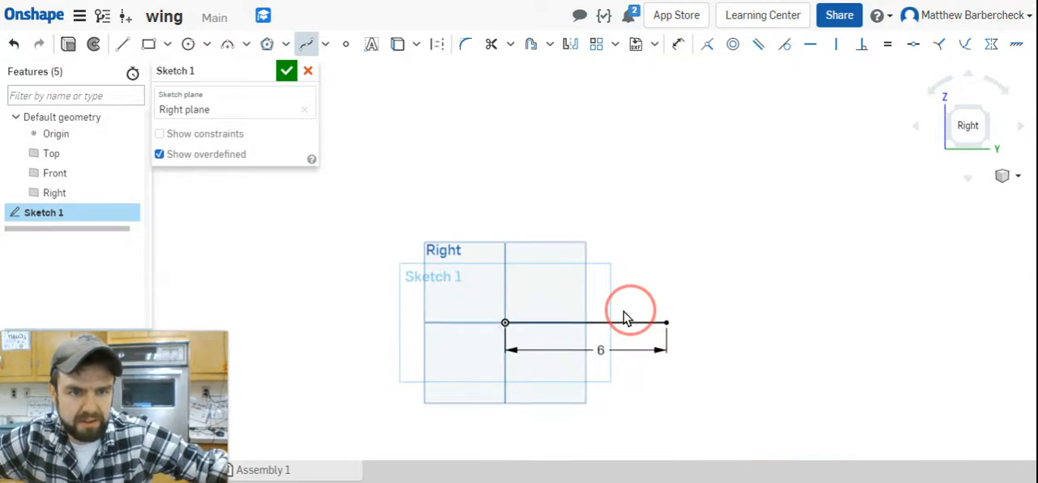
scroll(489, 327, up, 4)
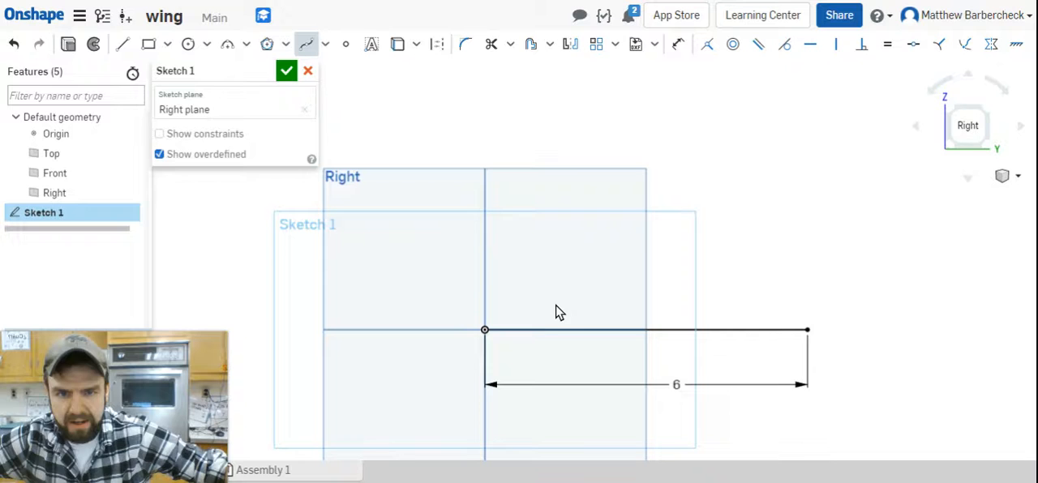
click(484, 331)
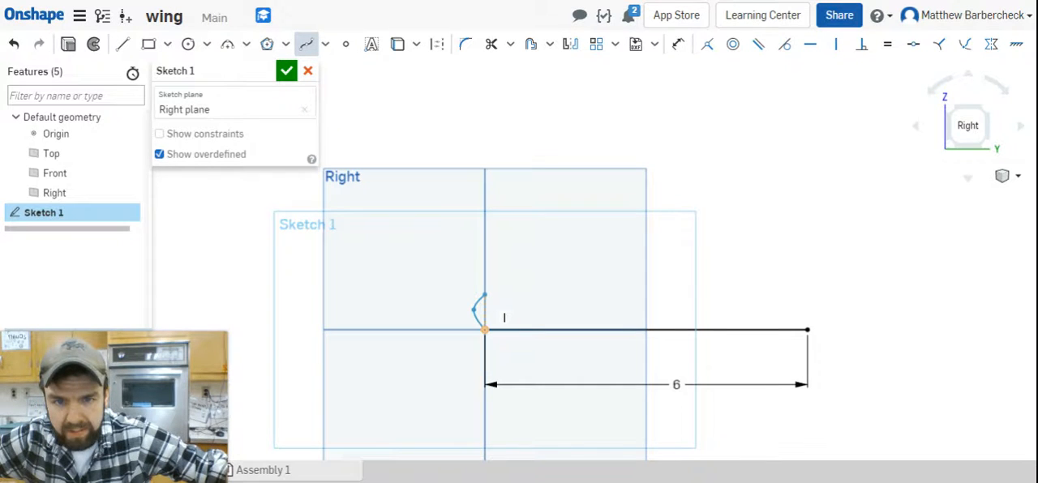
click(484, 298)
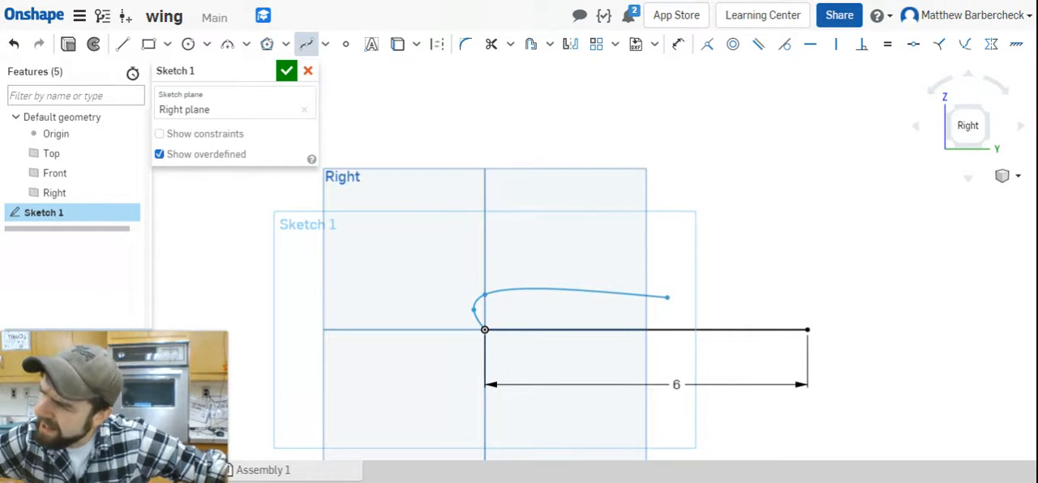
click(676, 301)
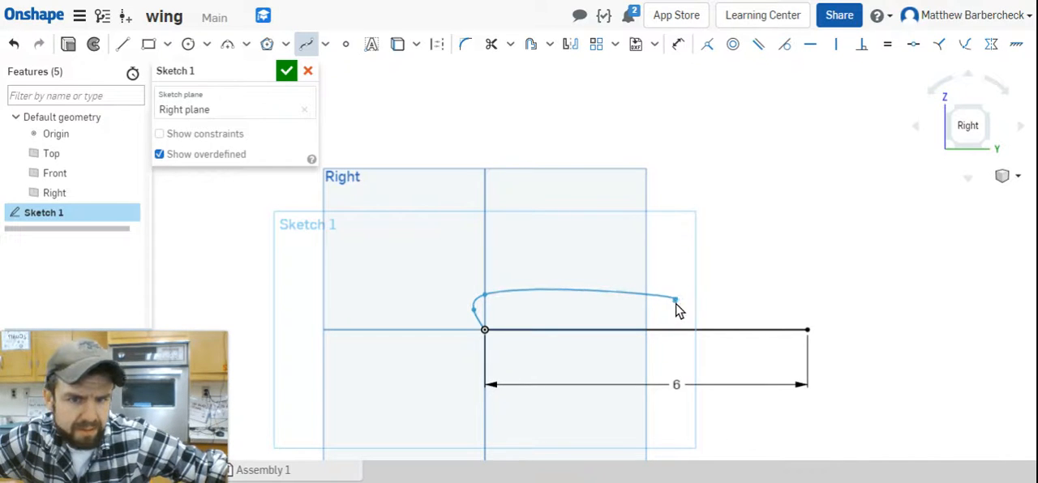
click(807, 330)
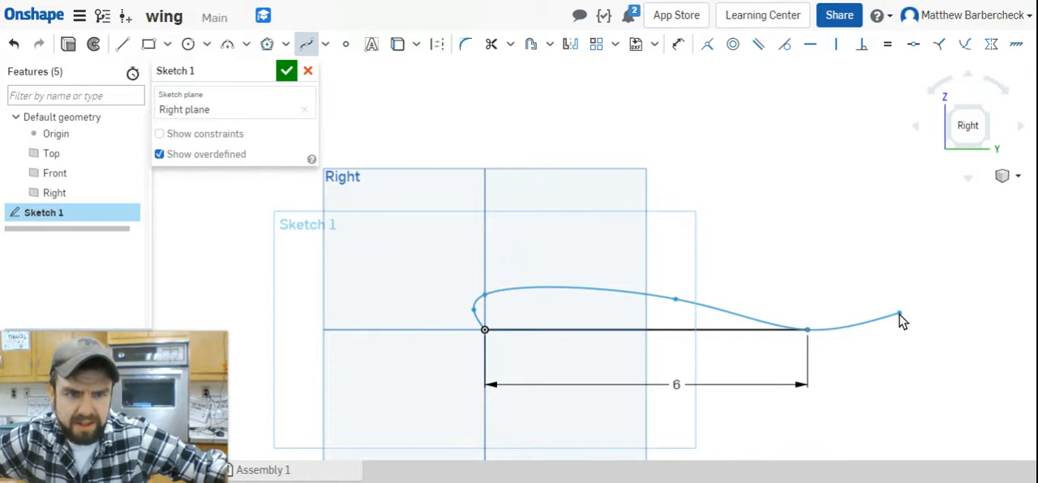
key(Escape)
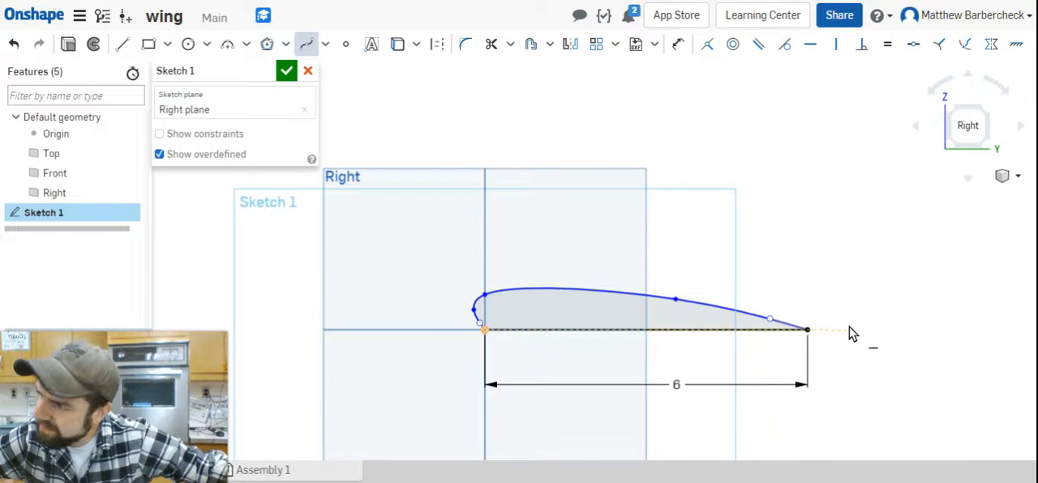
click(277, 69)
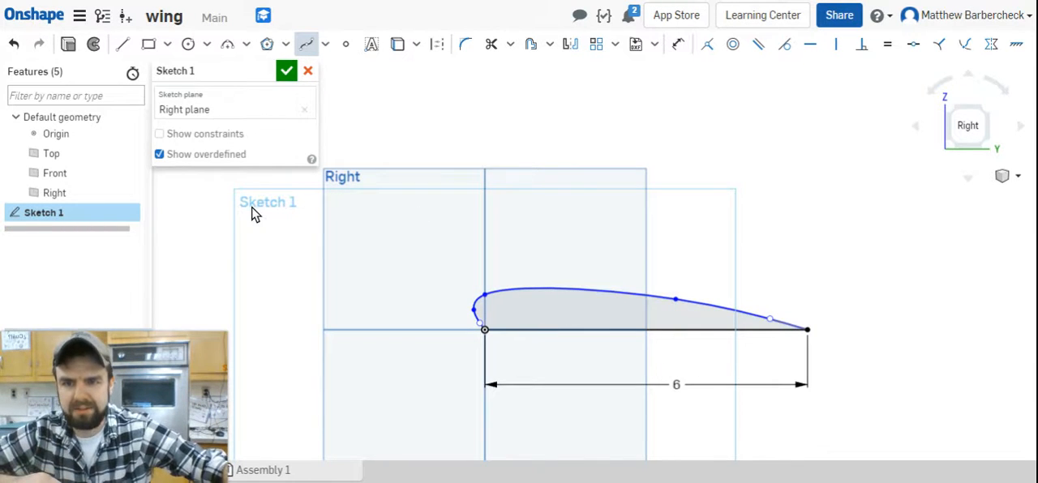
Finish the airfoil sketch and create a plane offset 10 in from the Right plane.
click(285, 74)
mouse_move(656, 241)
right_down()
mouse_move(579, 261)
mouse_move(573, 240)
right_up()
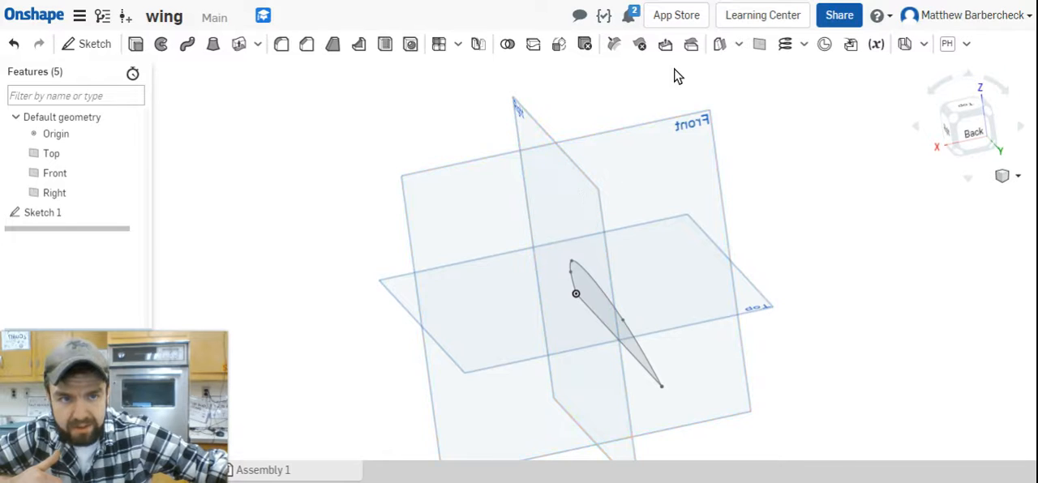
click(760, 47)
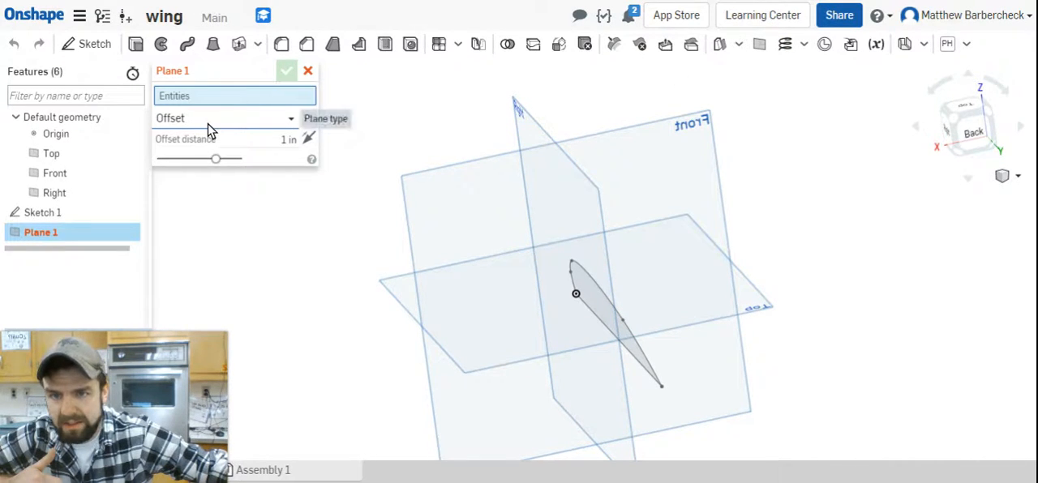
click(568, 187)
click(288, 152)
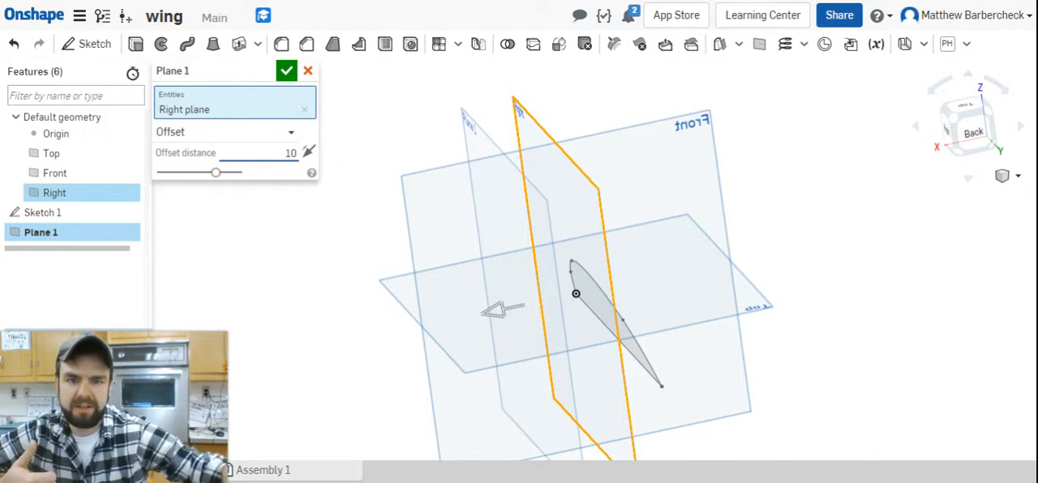
click(285, 72)
scroll(415, 136, down, 5)
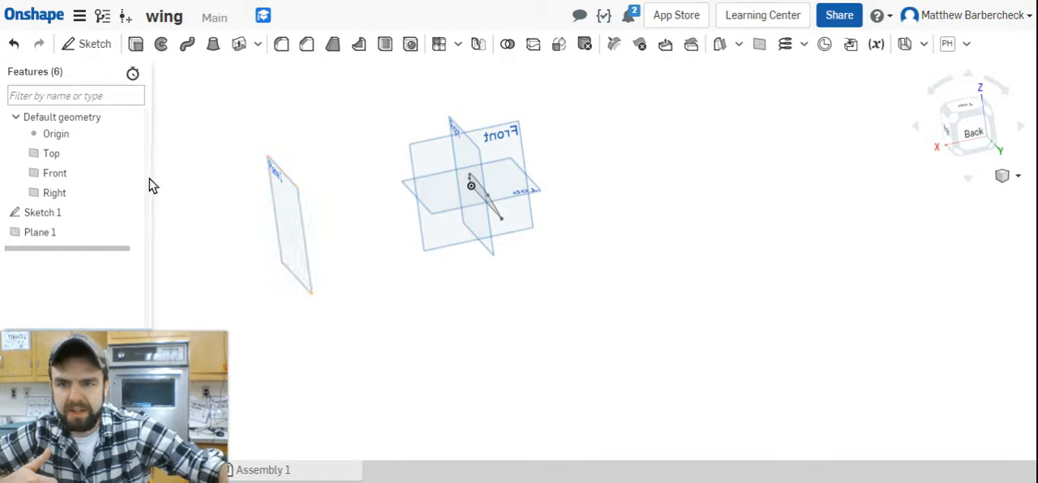
Hide the Top and Front planes, leaving the Right plane and the offset plane displayed.
click(132, 155)
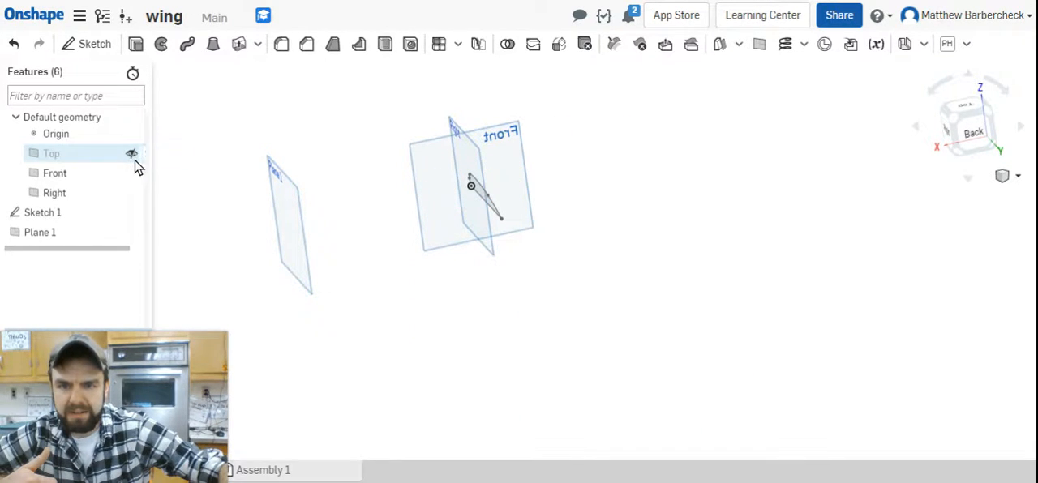
click(132, 175)
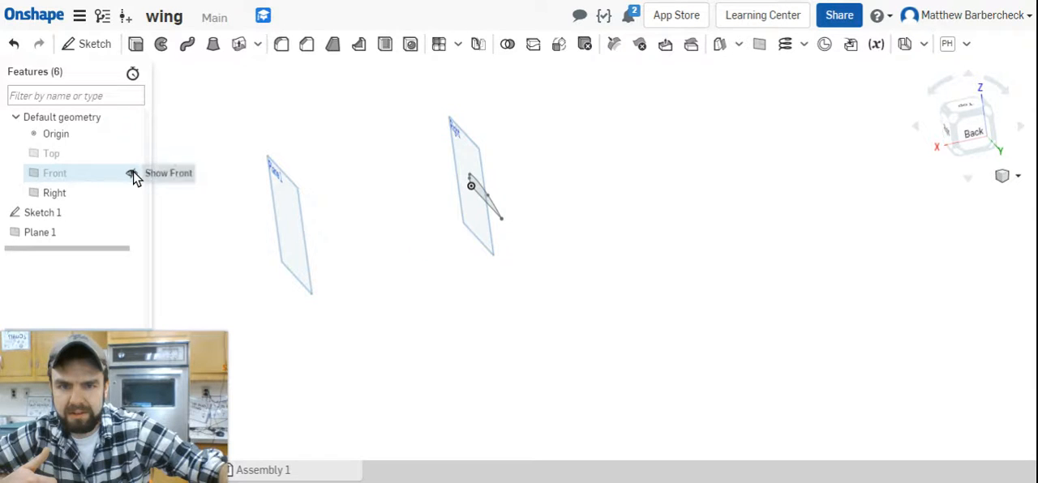
click(381, 197)
Start a new sketch on the offset plane Plane 1, viewed straight on.
right_drag(381, 197, 392, 181)
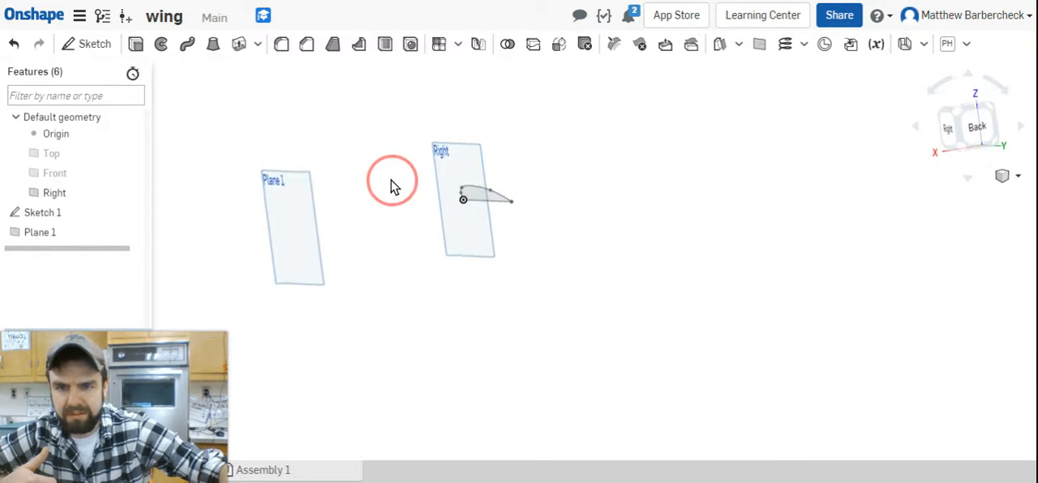
right_click(307, 234)
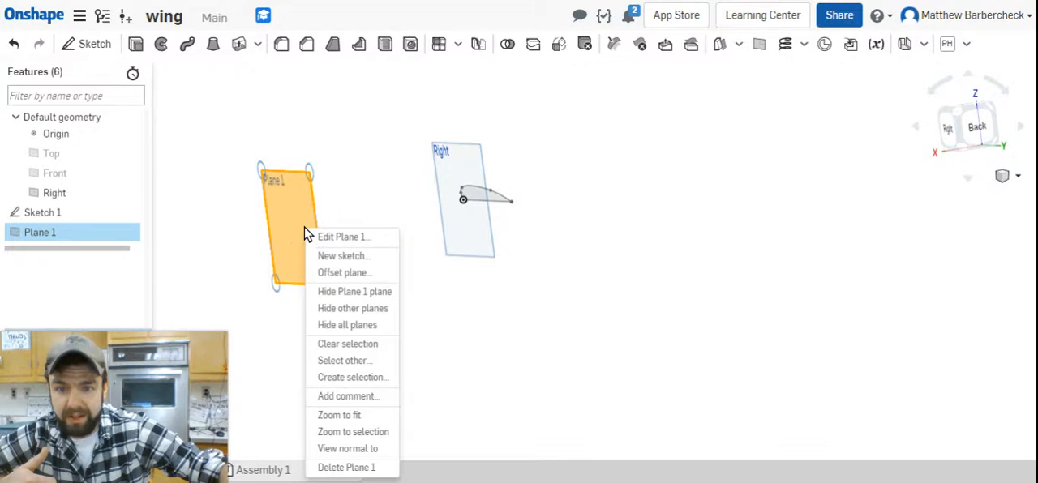
click(378, 449)
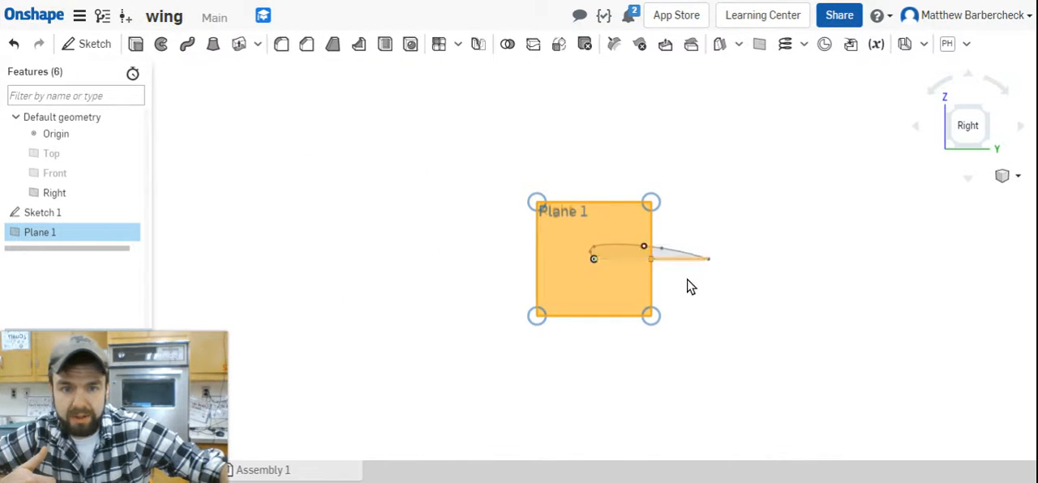
scroll(688, 287, up, 3)
click(841, 362)
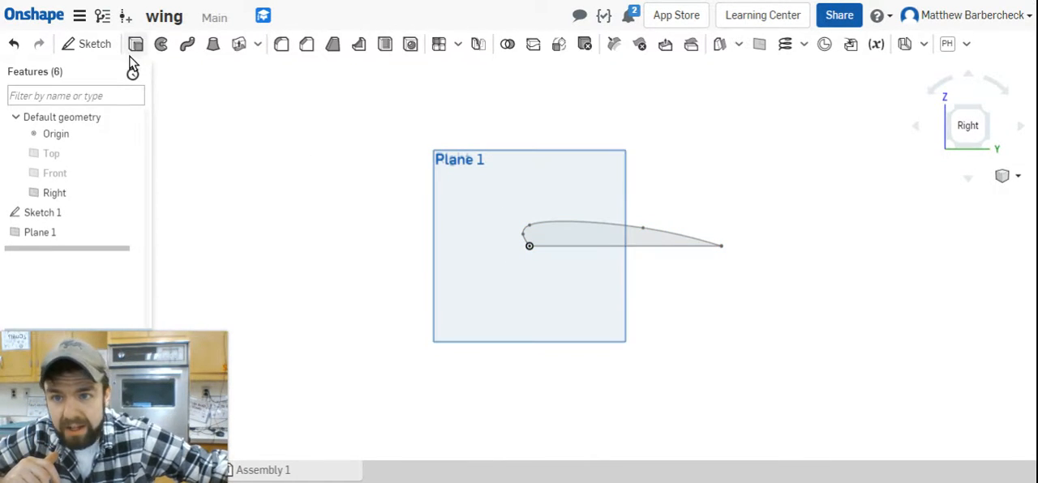
click(96, 46)
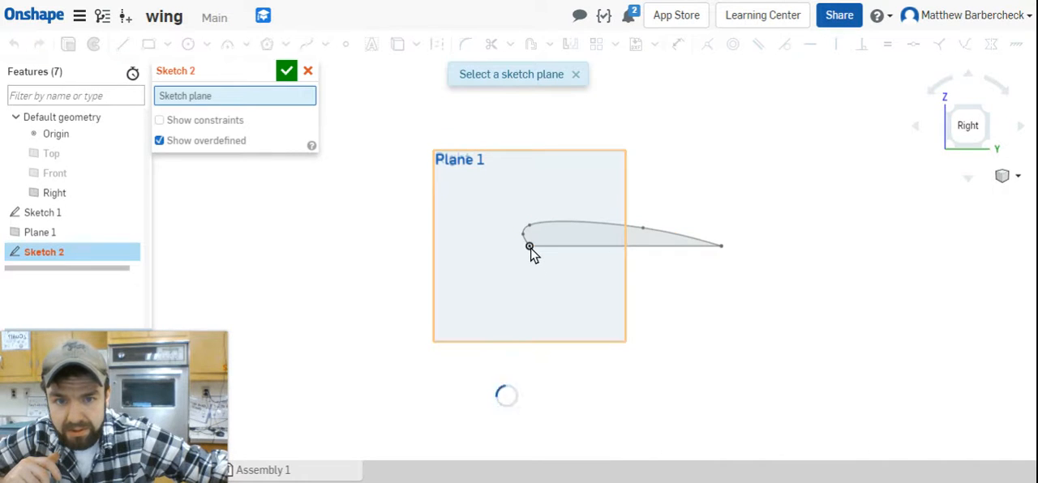
click(523, 194)
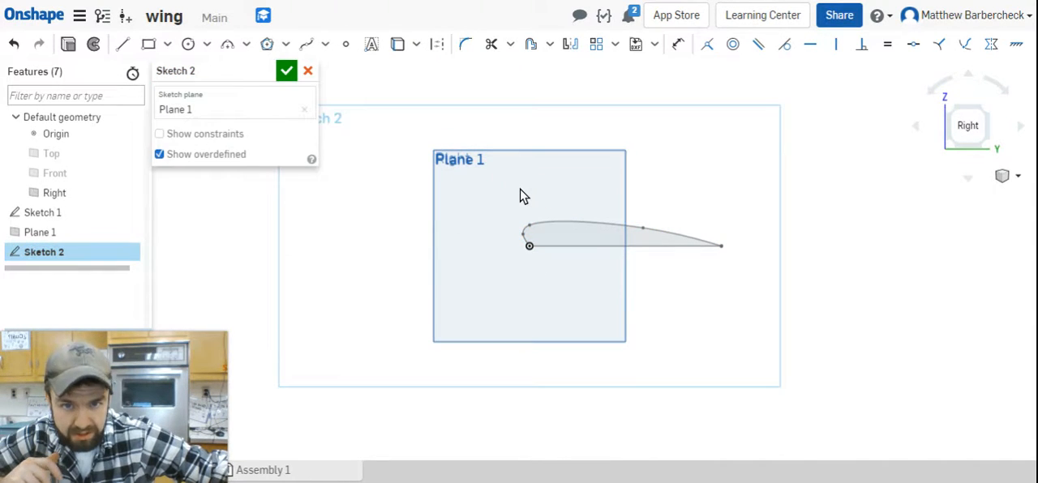
Draw two connected horizontal lines from the origin toward positive Y, about 7.2 and 4.2 in long.
click(123, 44)
click(528, 246)
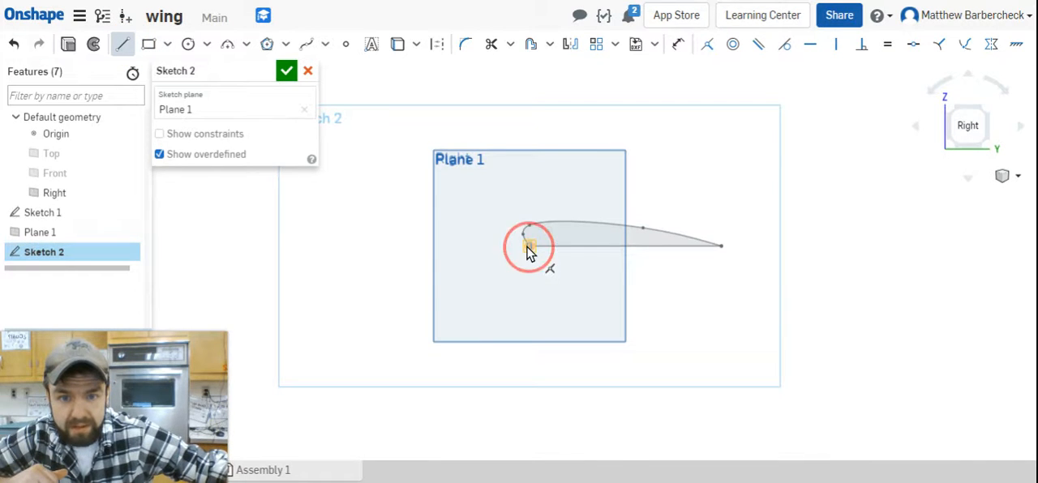
click(761, 247)
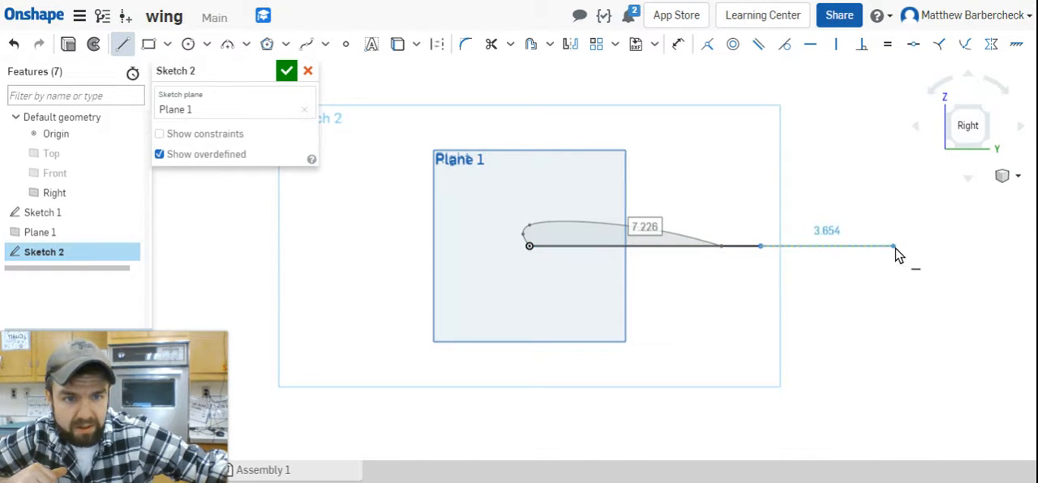
click(895, 246)
key(Escape)
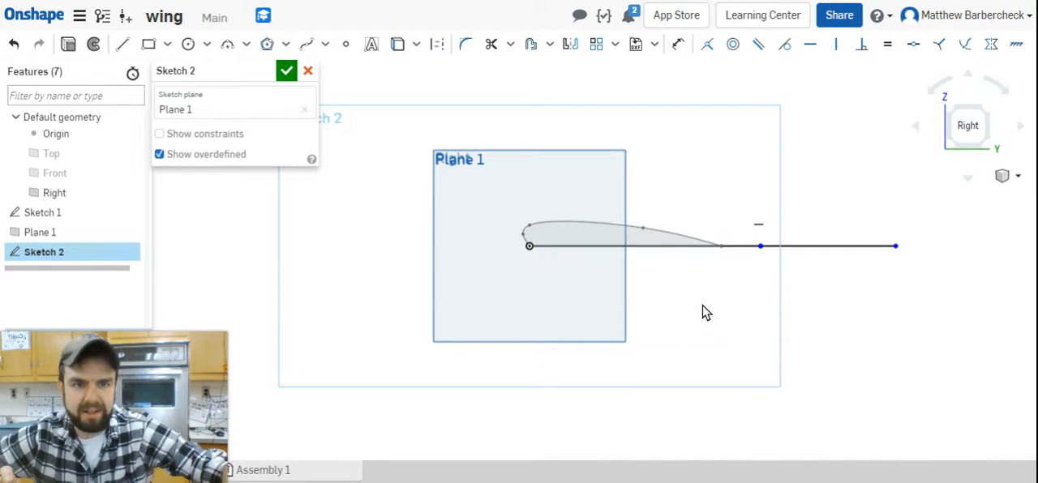
click(680, 45)
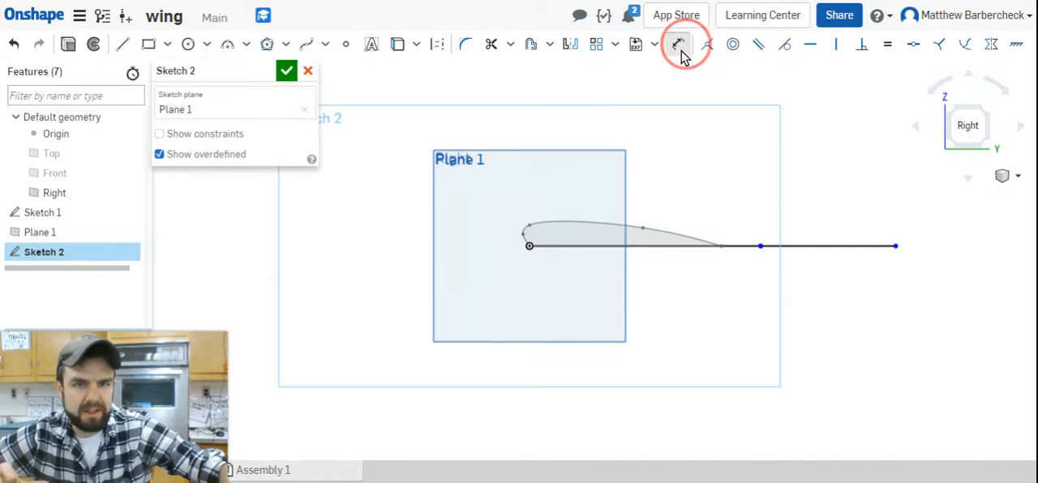
click(623, 247)
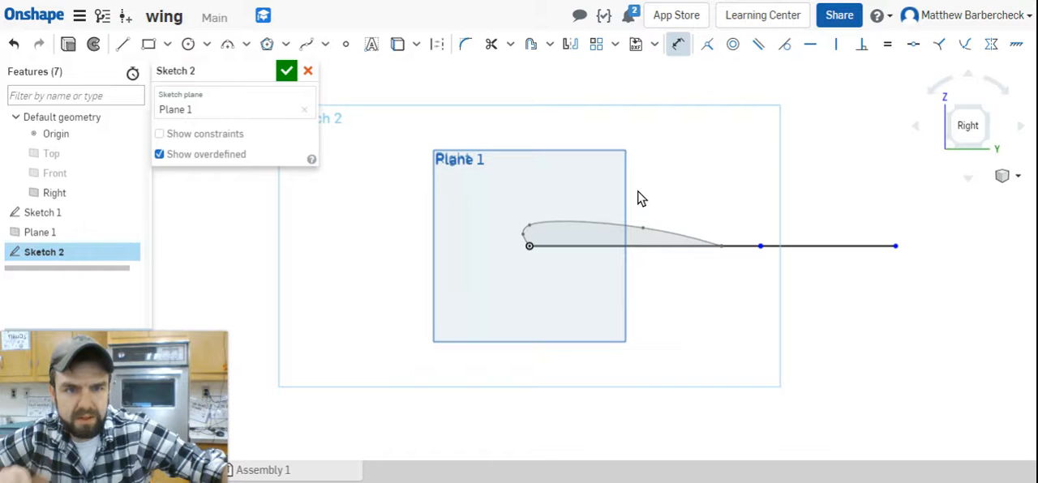
click(670, 250)
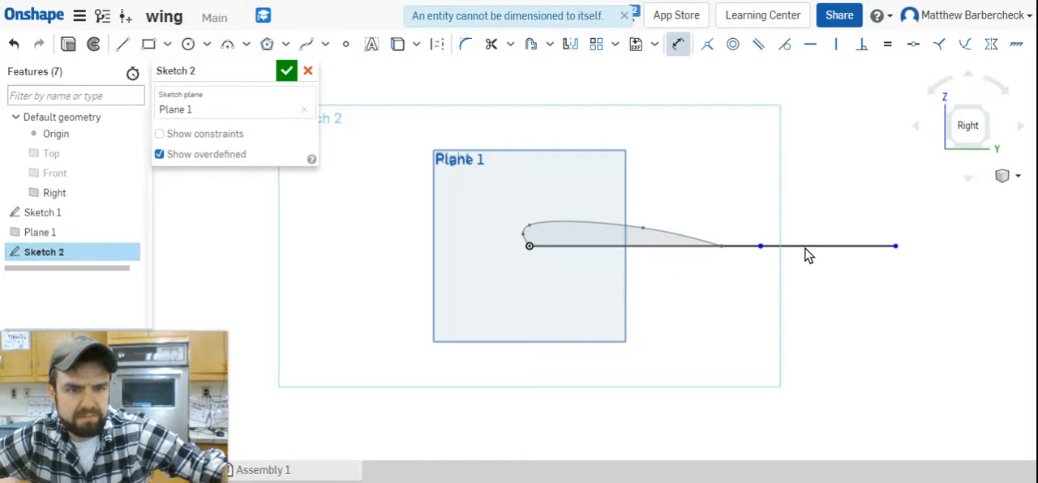
key(Escape)
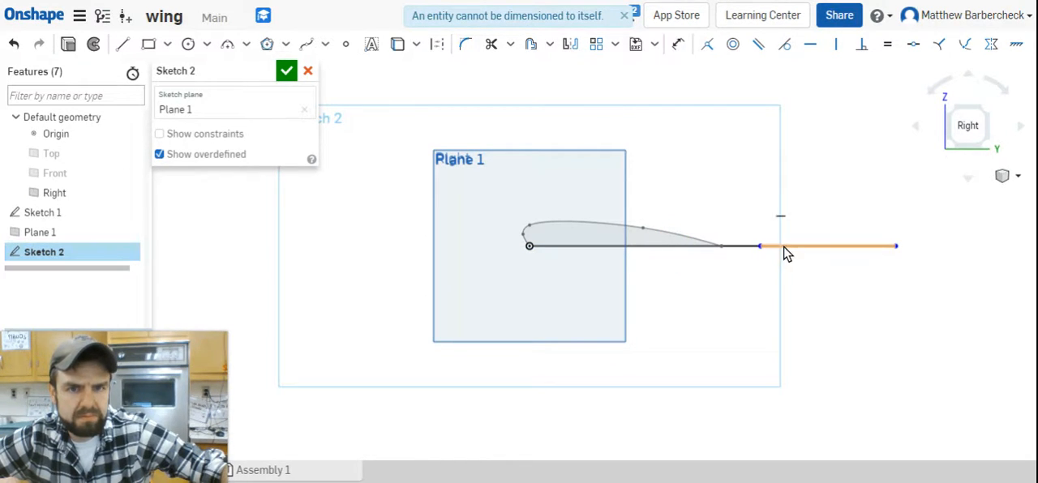
Dimension the outer line segment's length as 3.5, placing the dimension below it.
key(d)
click(785, 254)
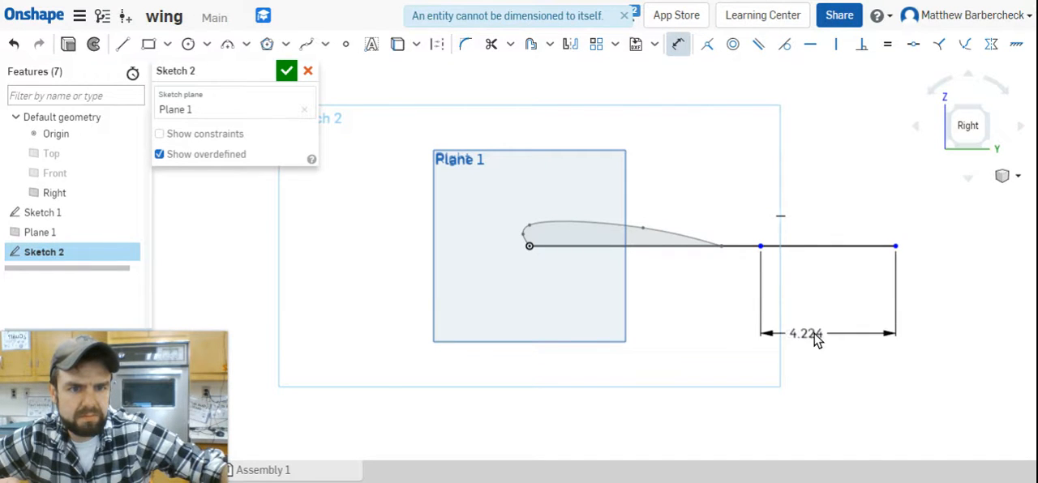
click(845, 333)
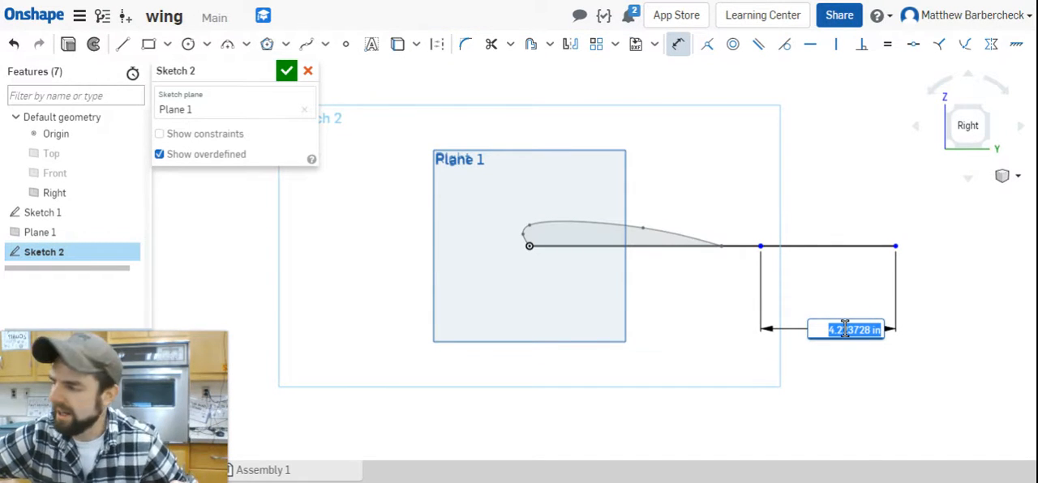
text(3)
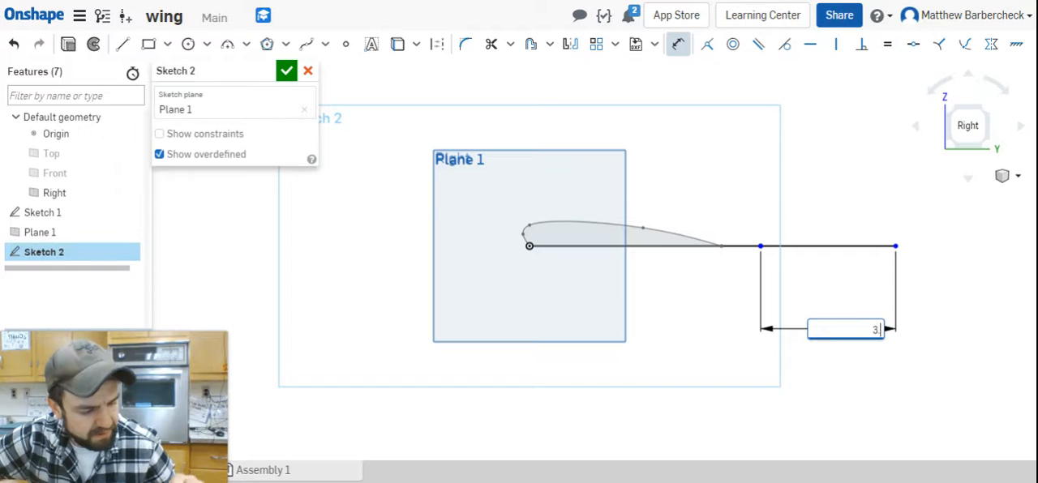
text(.5)
key(Return)
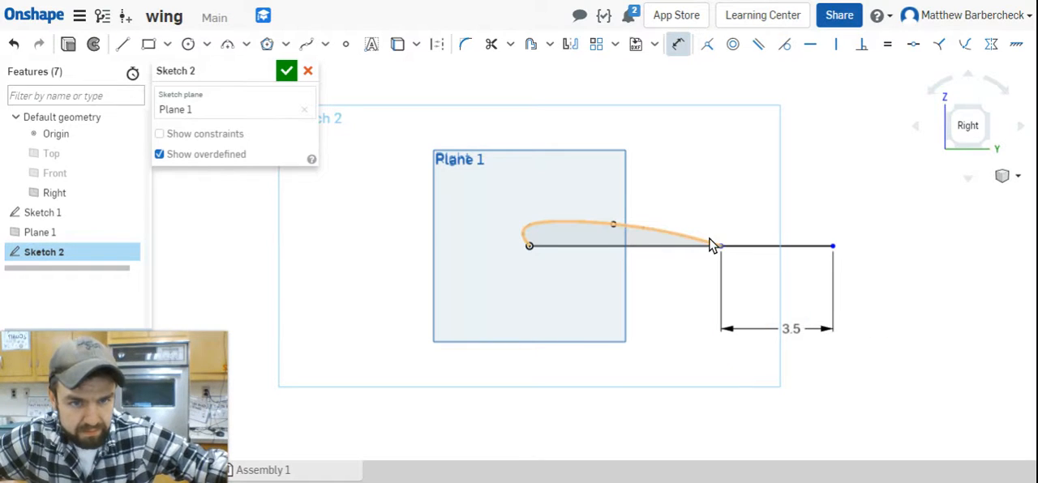
Dimension the distance from the origin to the point joining the two lines as 4, placed below the profile.
click(529, 247)
click(587, 381)
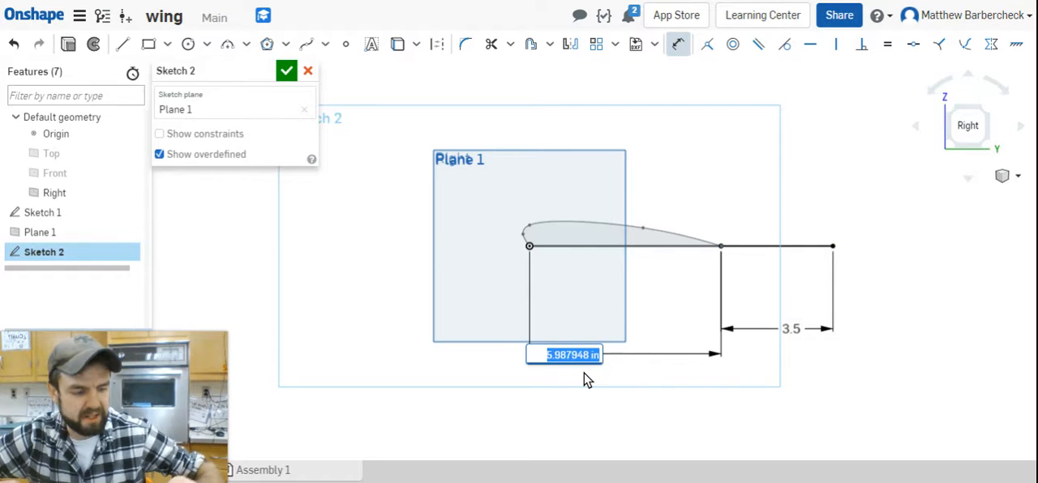
text(4)
key(Return)
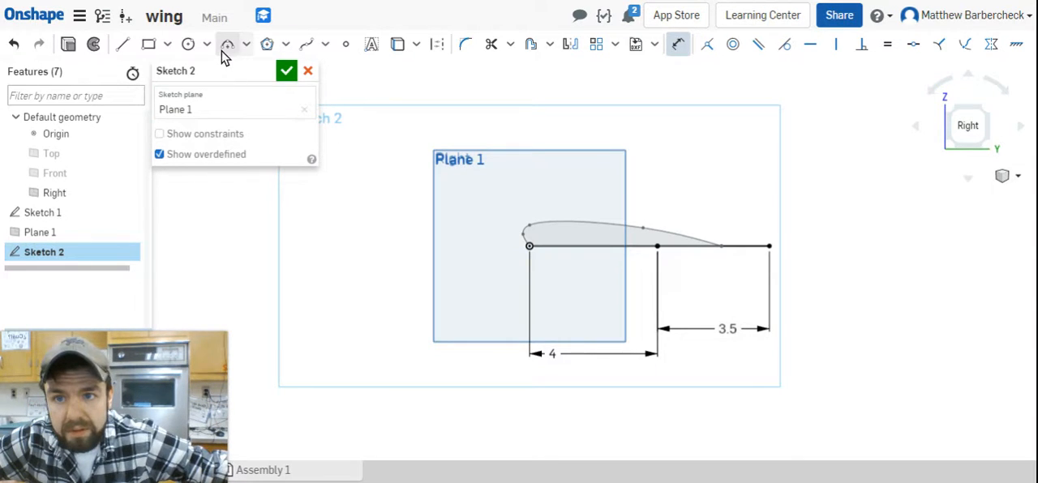
Draw a five-point spline from the origin around a blunt nose and over the lines to their far end, and finish the sketch.
click(306, 43)
click(528, 244)
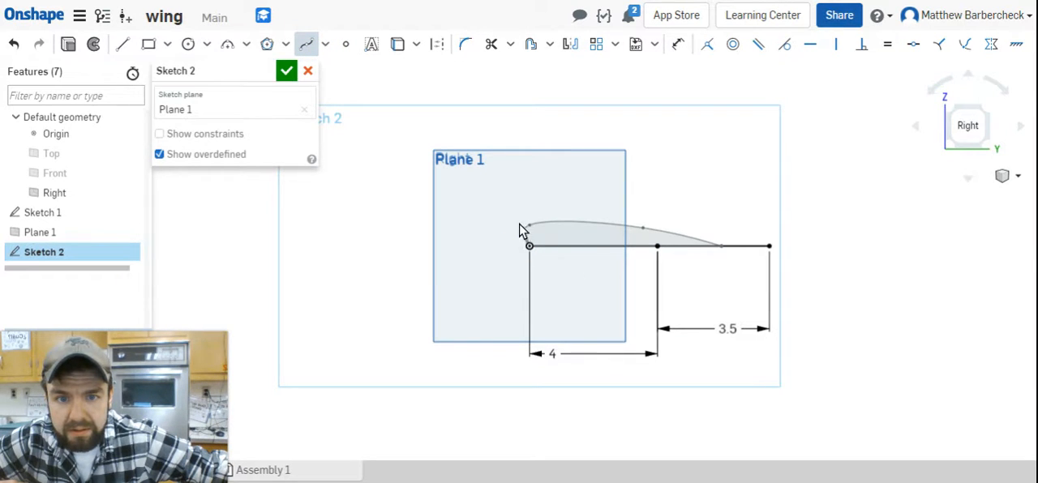
click(523, 235)
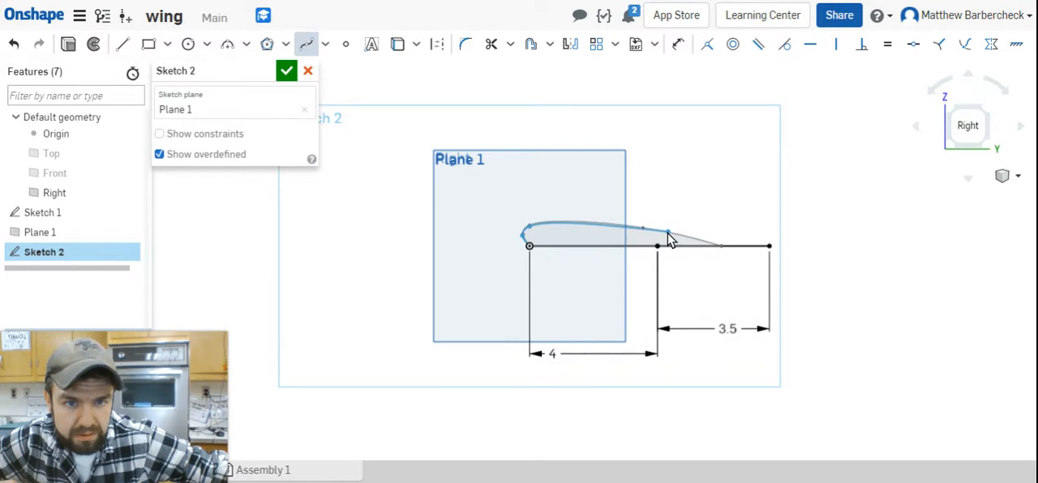
click(668, 232)
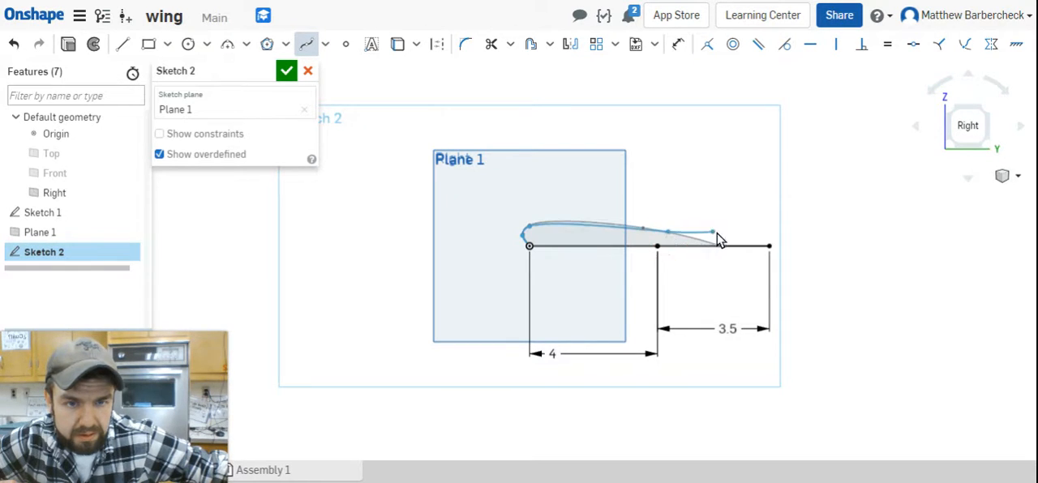
click(768, 247)
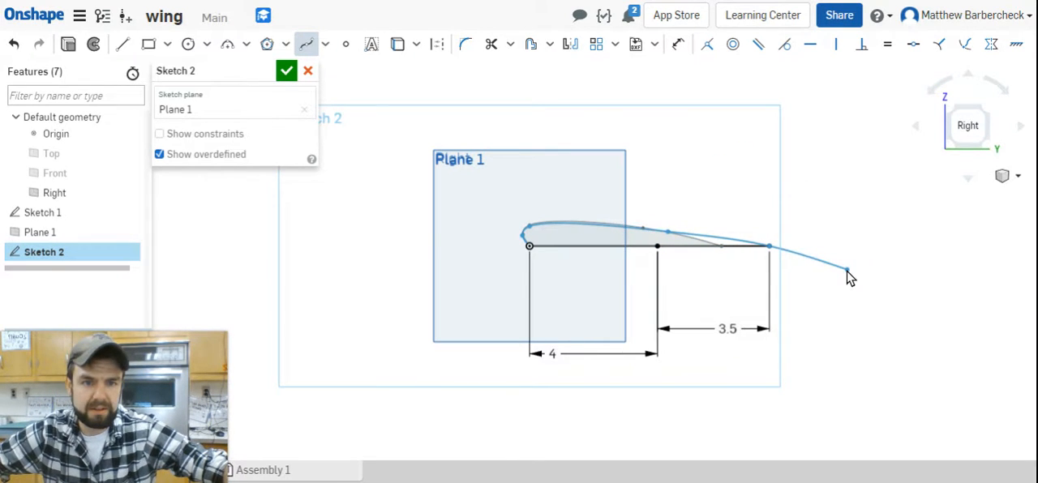
key(Escape)
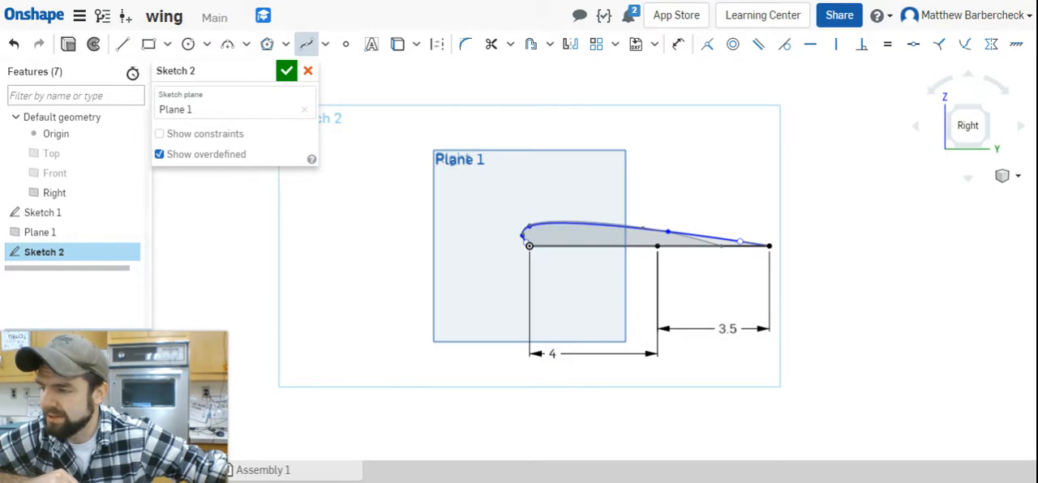
mouse_move(714, 170)
right_down()
mouse_move(669, 186)
mouse_move(711, 178)
right_up()
scroll(711, 178, down, 3)
click(287, 71)
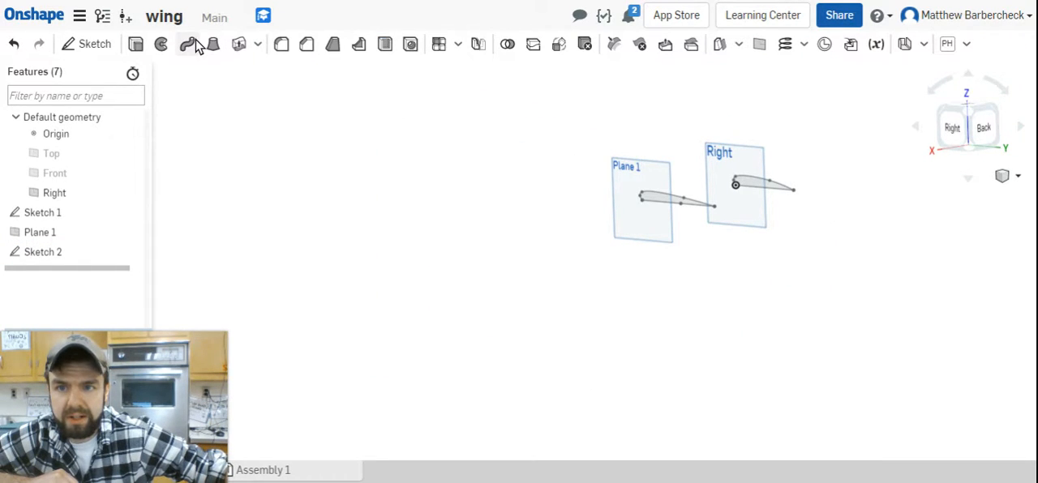
Loft a new solid between the airfoil faces of Sketch 1 and Sketch 2.
click(212, 44)
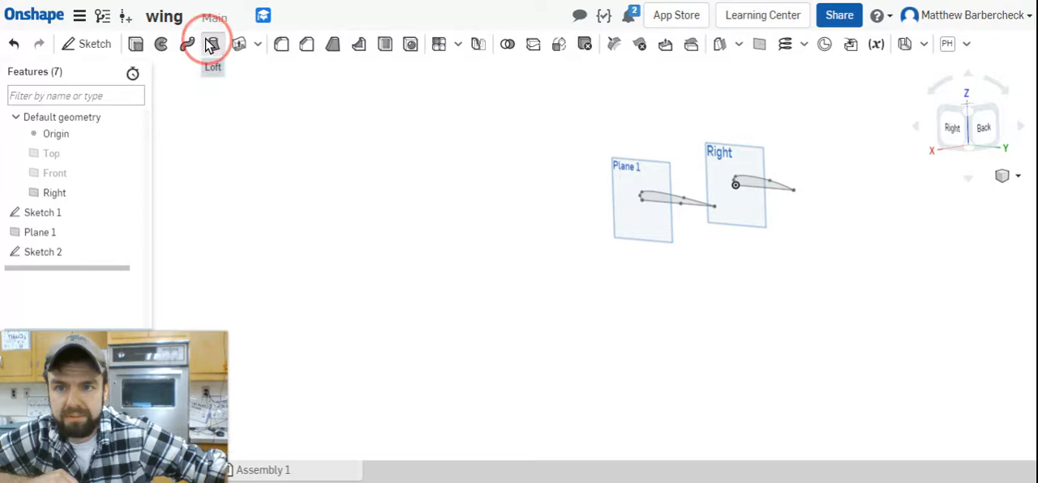
click(746, 186)
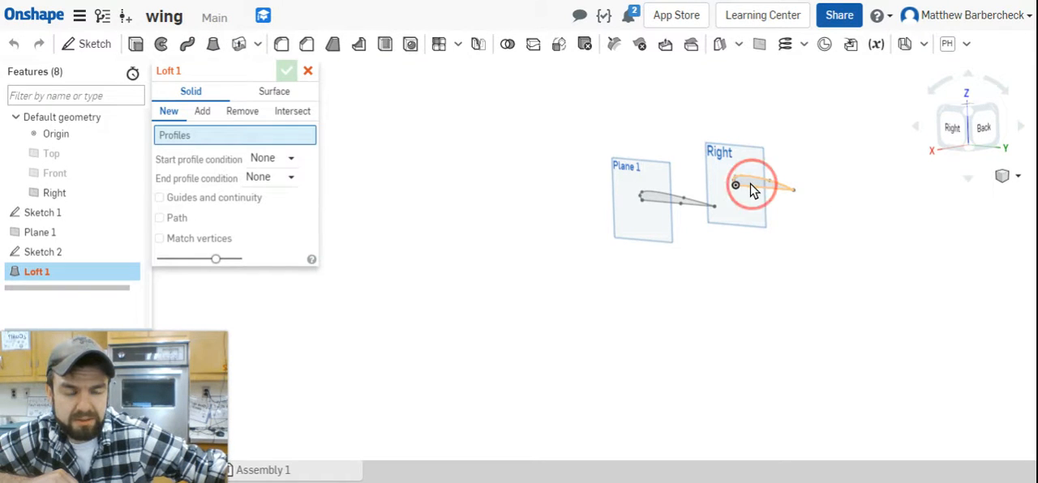
click(666, 206)
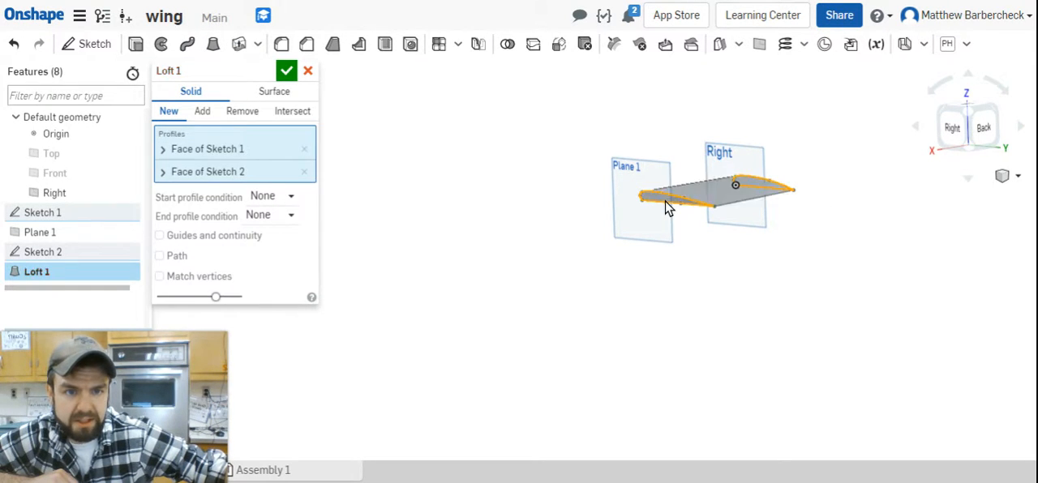
mouse_move(780, 238)
right_down()
mouse_move(806, 273)
mouse_move(794, 310)
mouse_move(848, 297)
mouse_move(786, 303)
right_up()
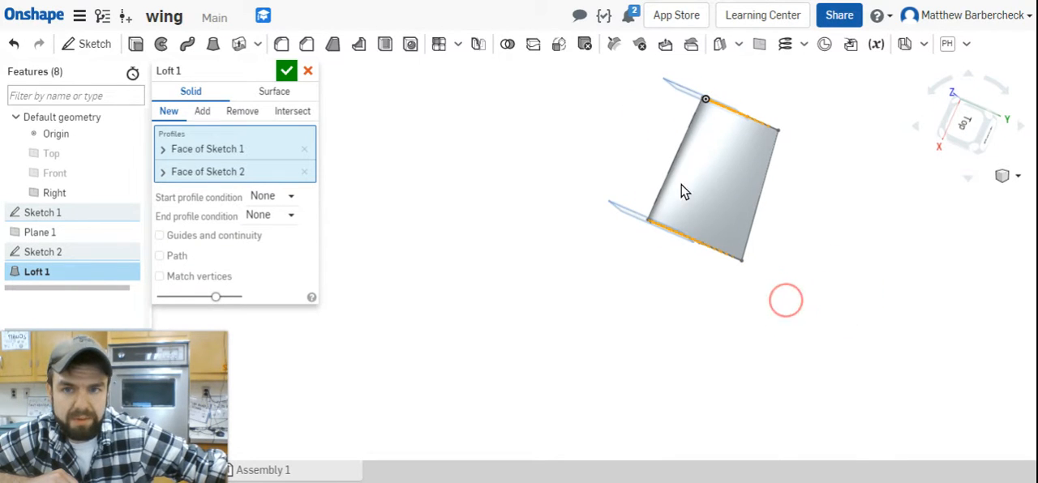
click(289, 74)
click(794, 246)
right_drag(794, 246, 757, 201)
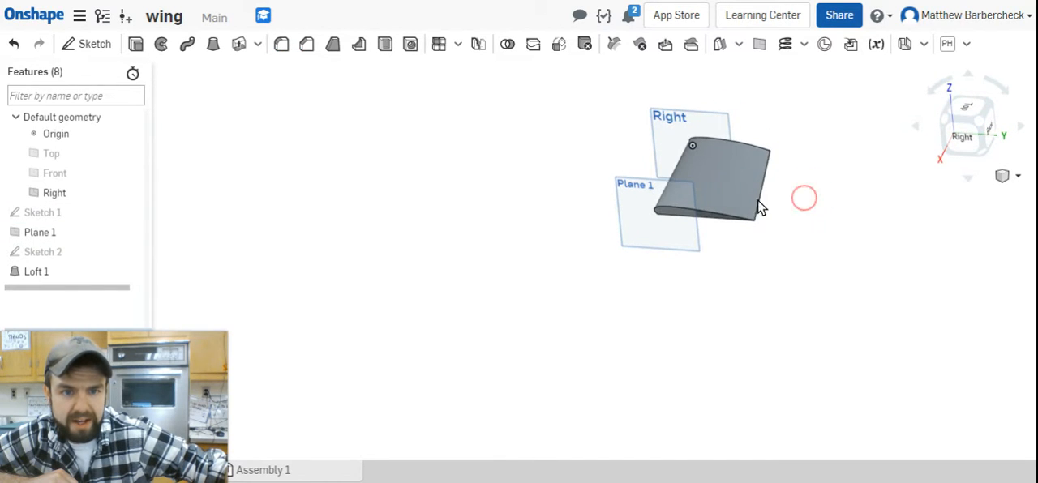
right_drag(774, 170, 748, 122)
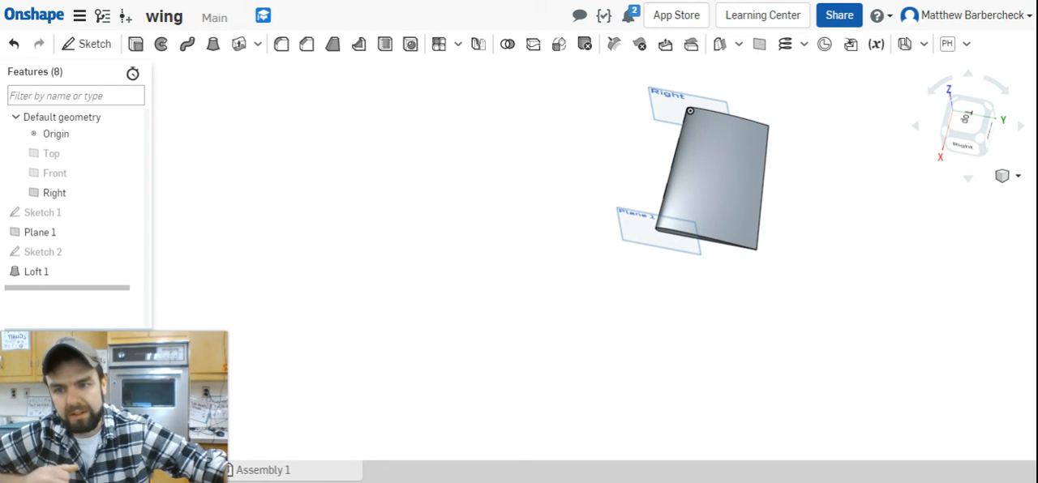
right_drag(911, 246, 899, 194)
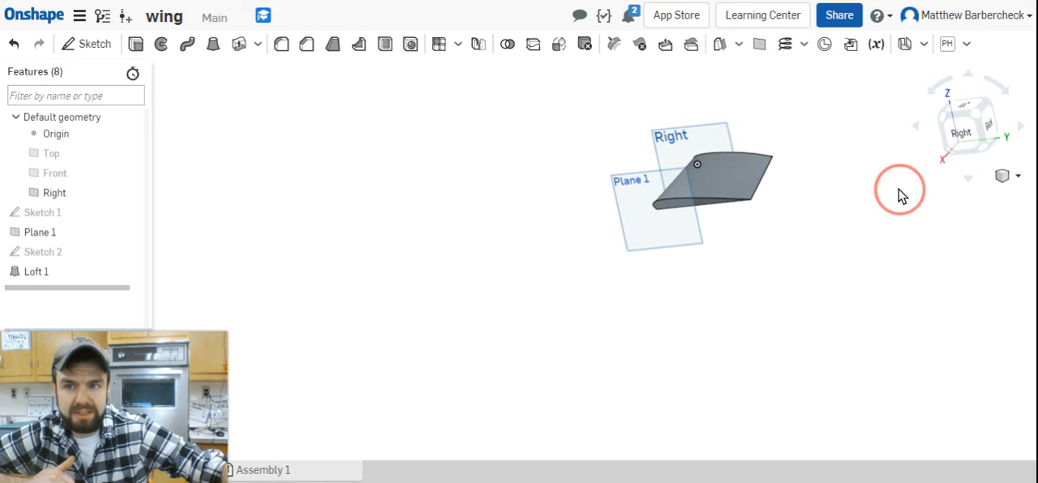